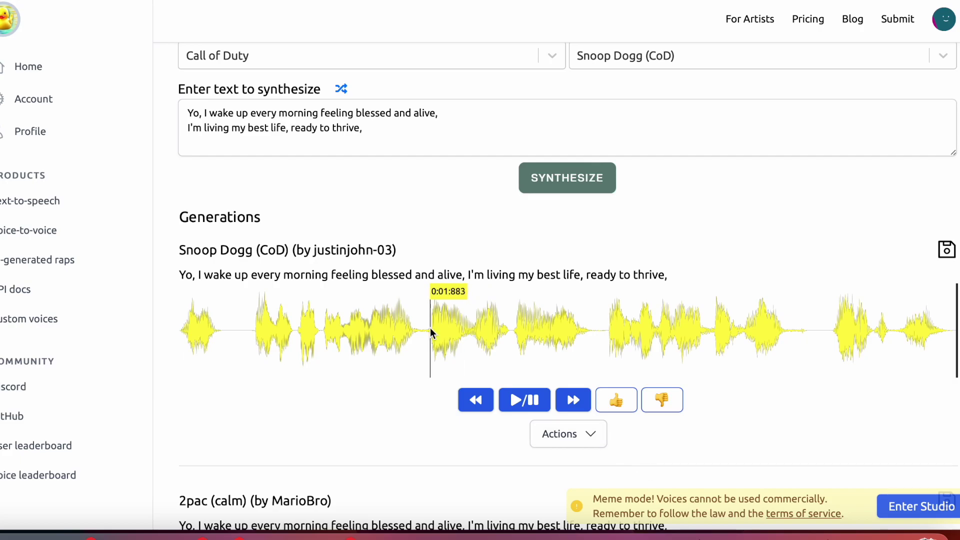
scroll(430, 328, up, 8)
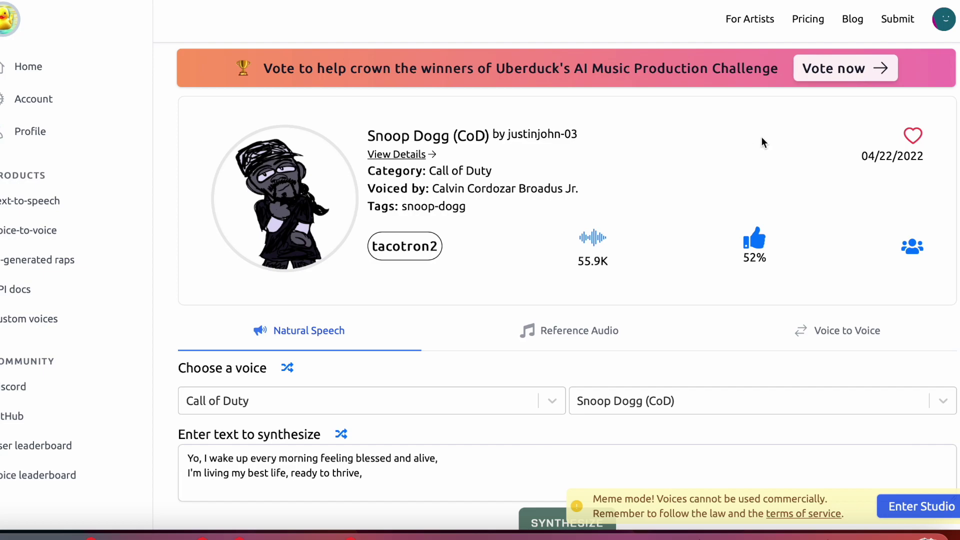
key(ctrl+Tab)
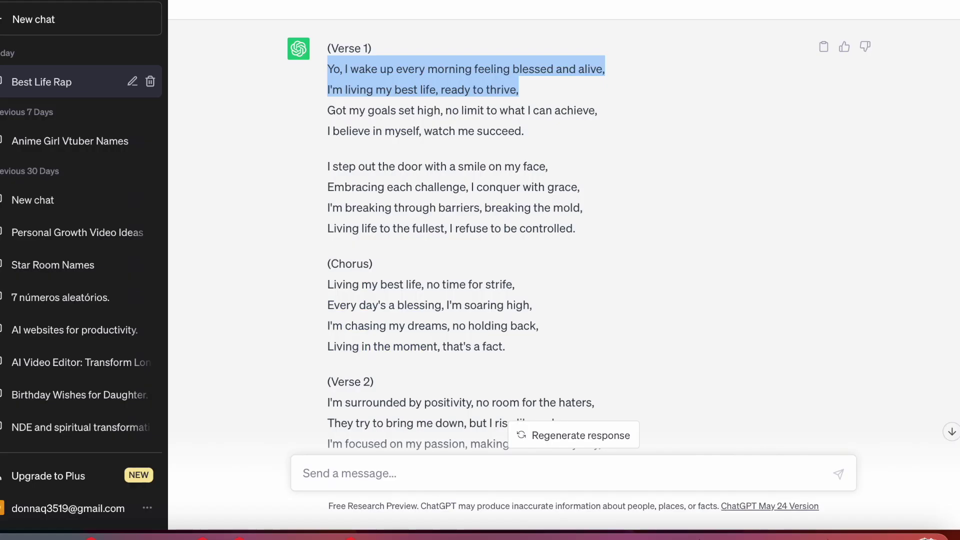
scroll(679, 139, up, 1)
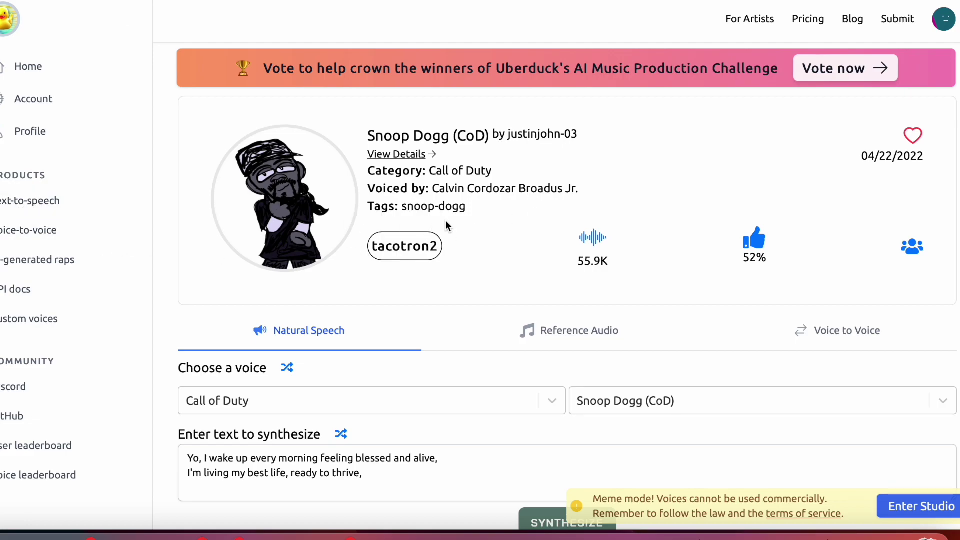
scroll(445, 221, down, 3)
scroll(446, 221, down, 2)
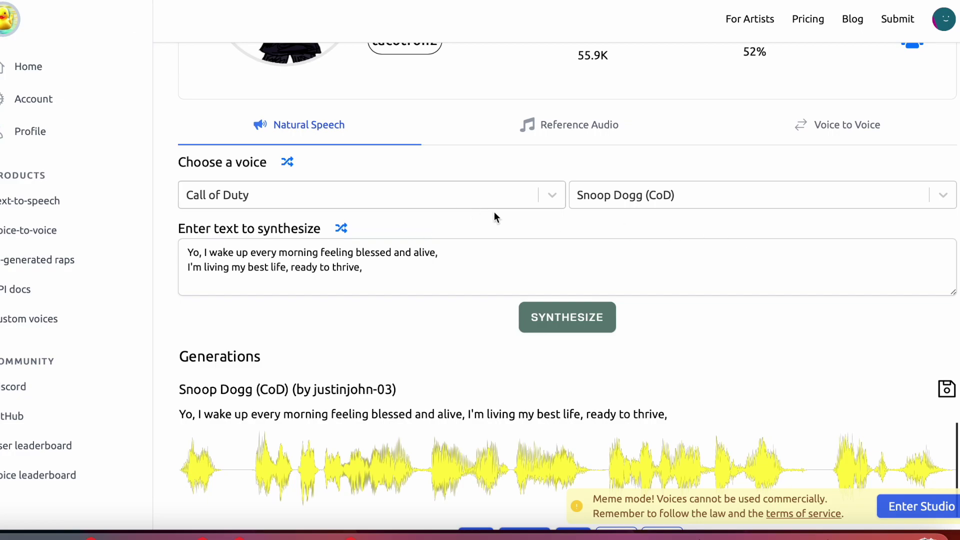
scroll(613, 225, down, 1)
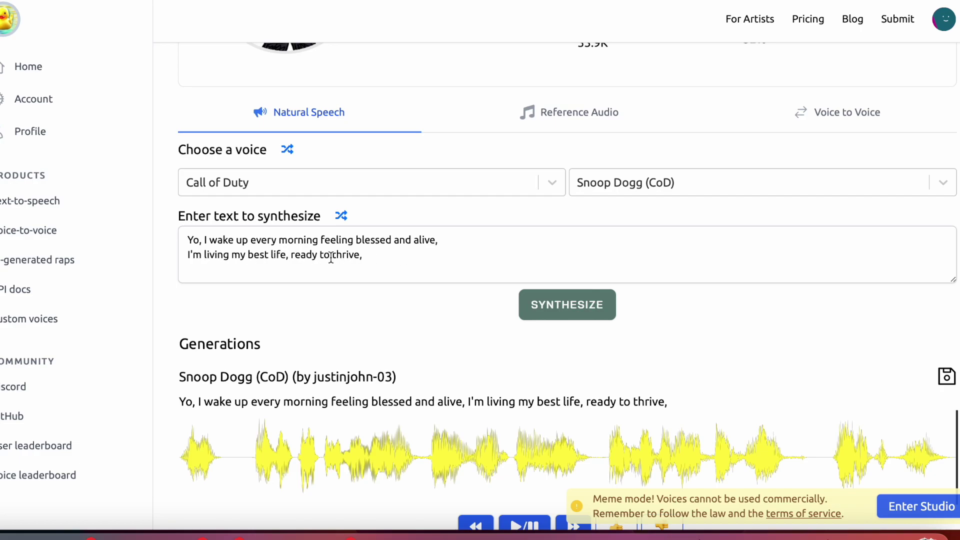
scroll(330, 258, down, 1)
scroll(330, 258, down, 3)
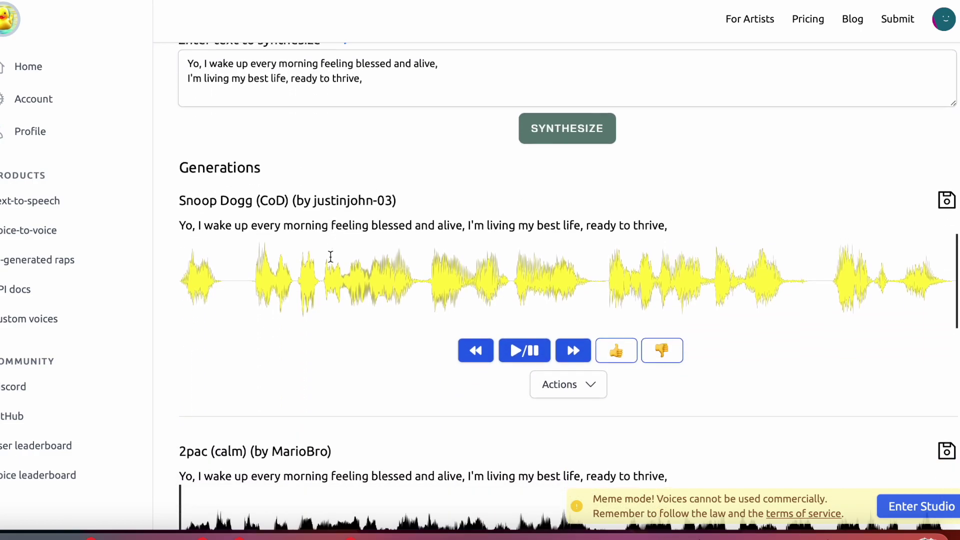
Play the Snoop Dogg, calm 2pac and Drake clips of the rap lines
click(524, 350)
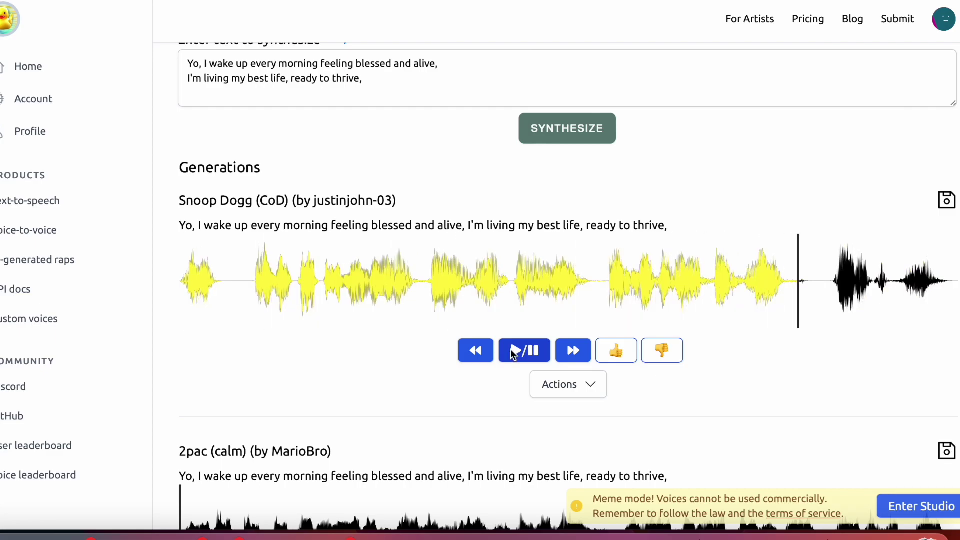
scroll(512, 352, down, 2)
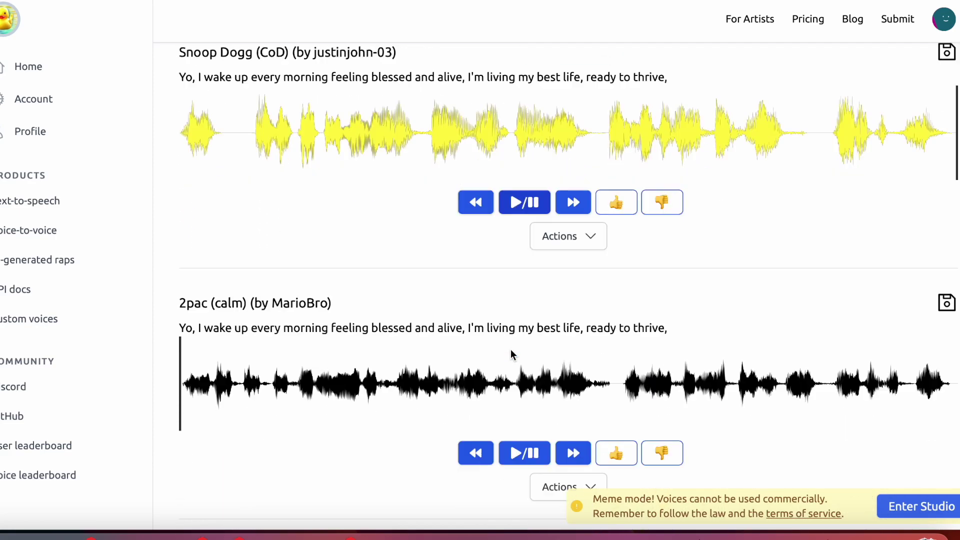
scroll(511, 349, down, 2)
click(513, 308)
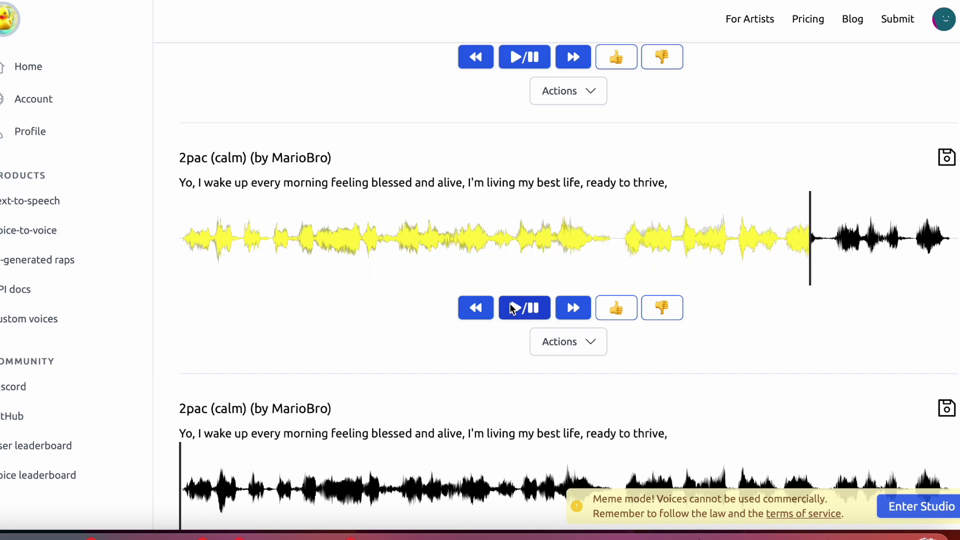
scroll(509, 303, down, 3)
scroll(510, 303, down, 1)
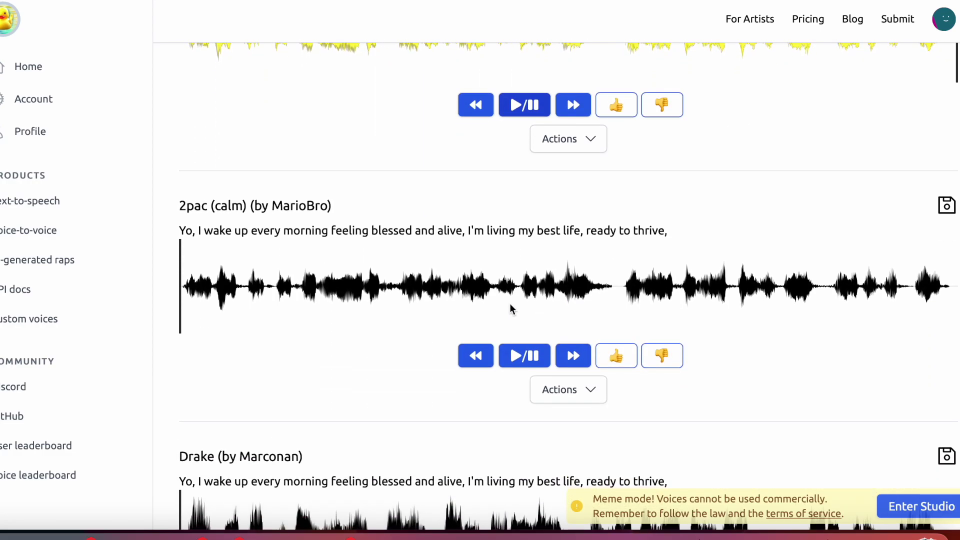
scroll(509, 304, down, 3)
scroll(510, 303, down, 2)
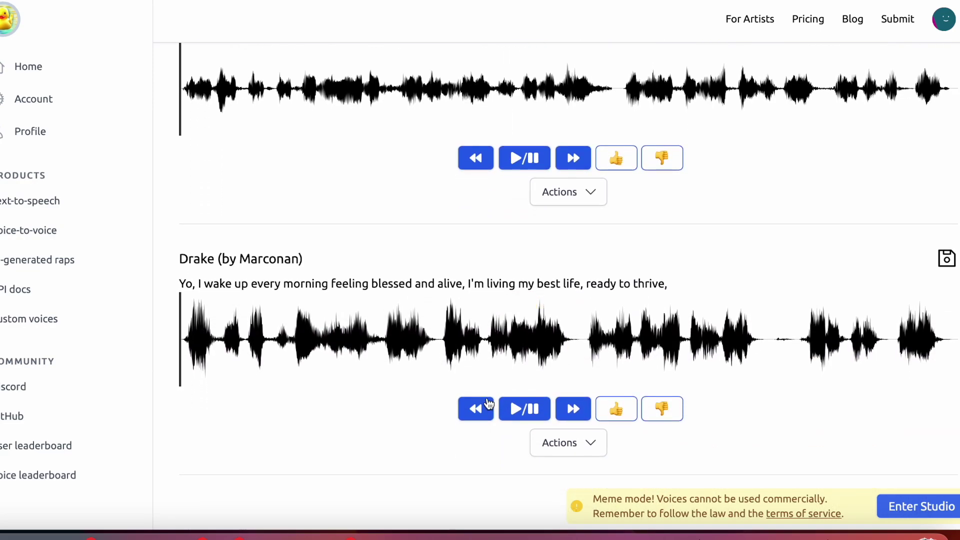
click(522, 408)
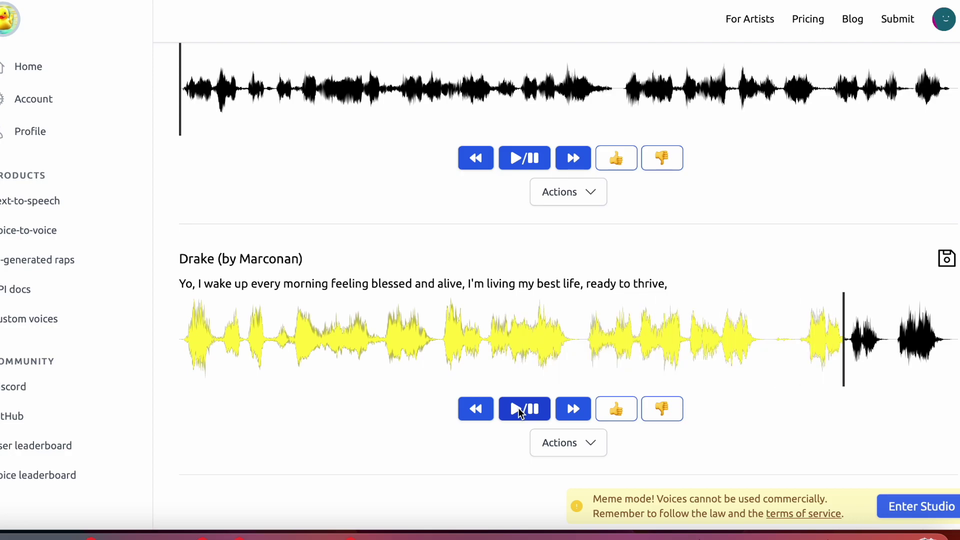
scroll(518, 408, up, 5)
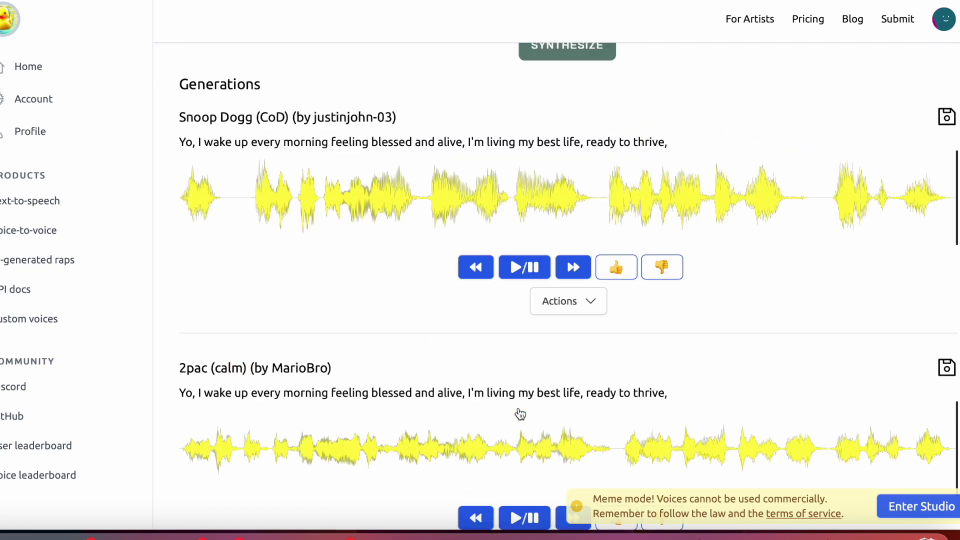
scroll(521, 414, up, 5)
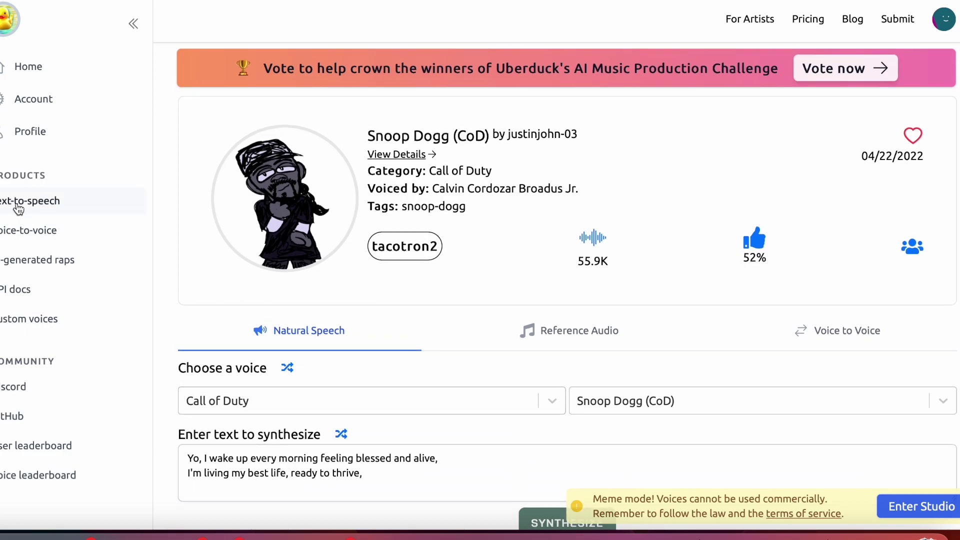
mouse_move(30, 201)
scroll(255, 300, down, 3)
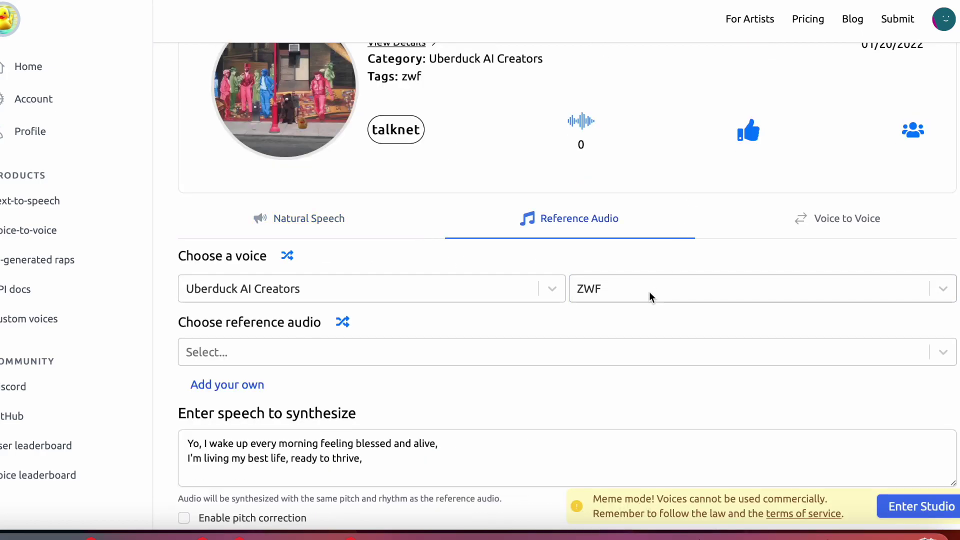
Pick the Eminem (all eras) voice, synthesize the rap lines and play the new clip
click(641, 289)
text(en)
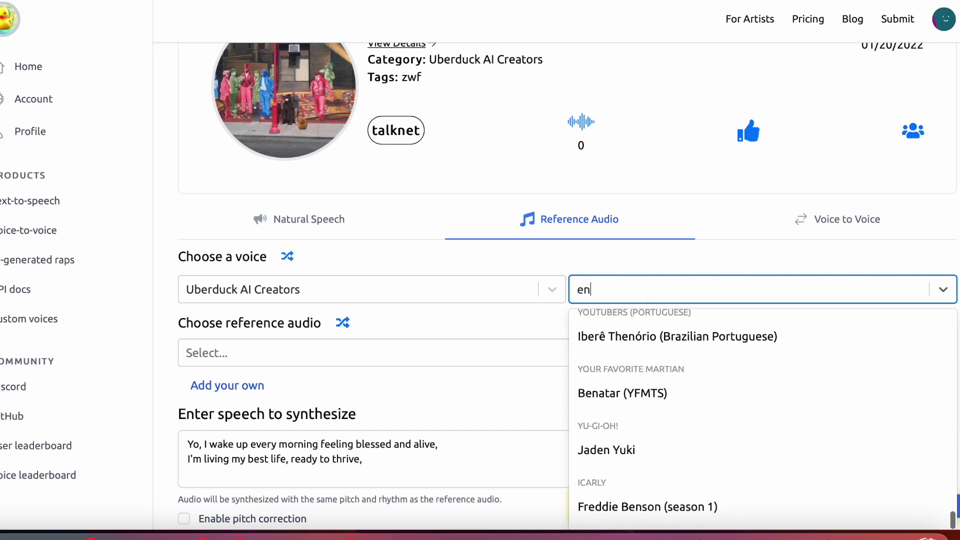
key(BackSpace)
text(min)
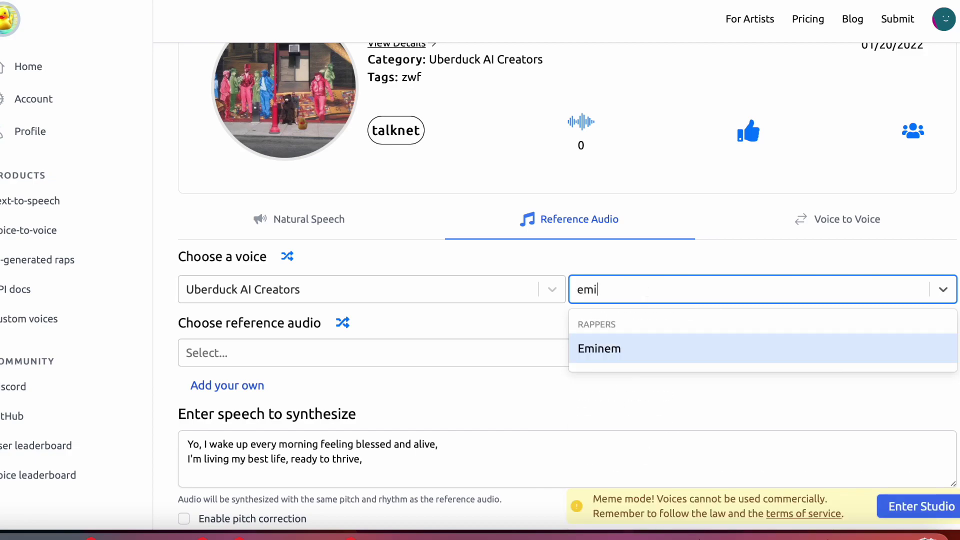
click(628, 345)
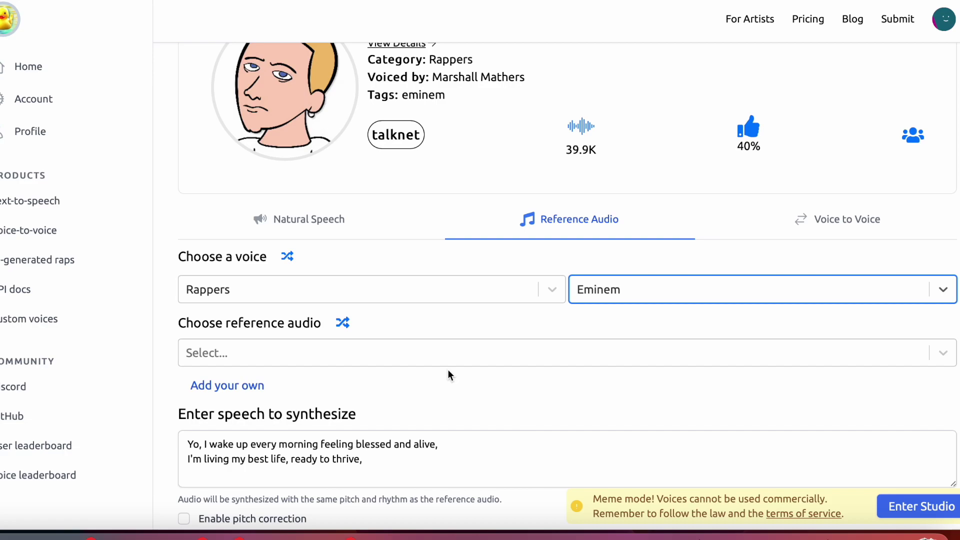
scroll(447, 369, down, 1)
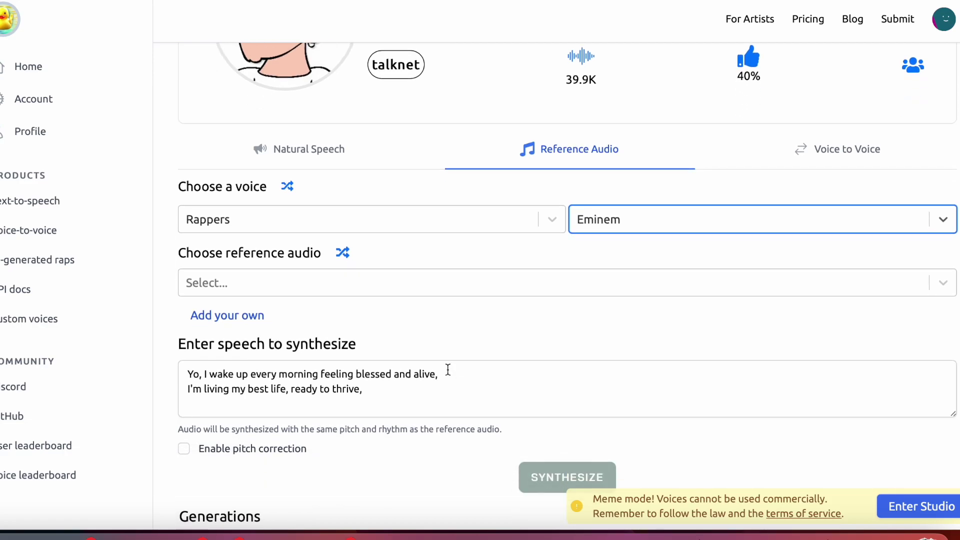
click(30, 201)
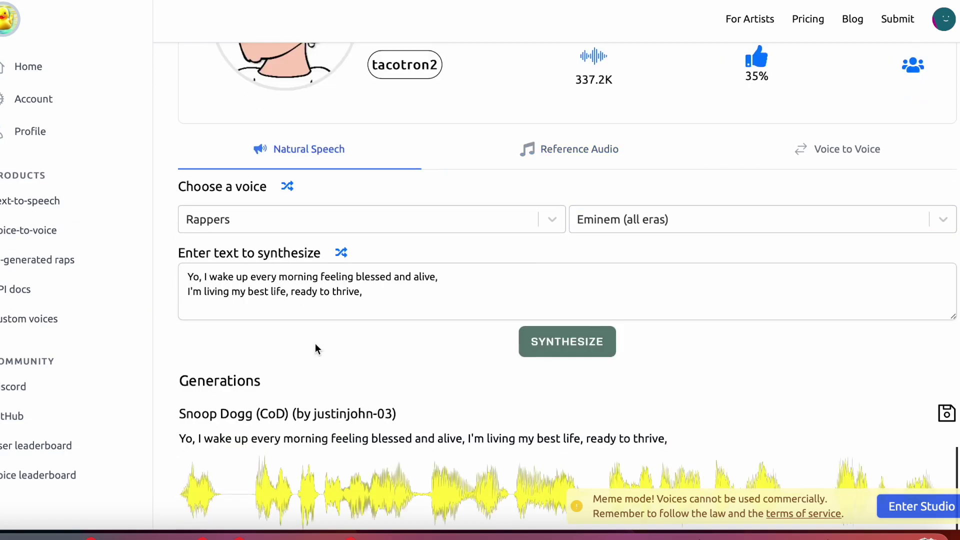
click(567, 341)
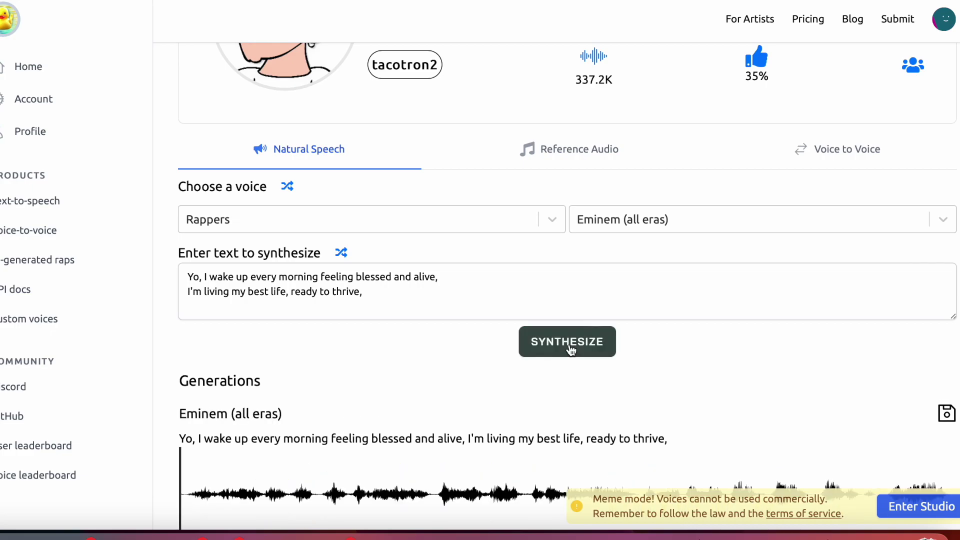
scroll(569, 345, down, 2)
scroll(569, 345, down, 2)
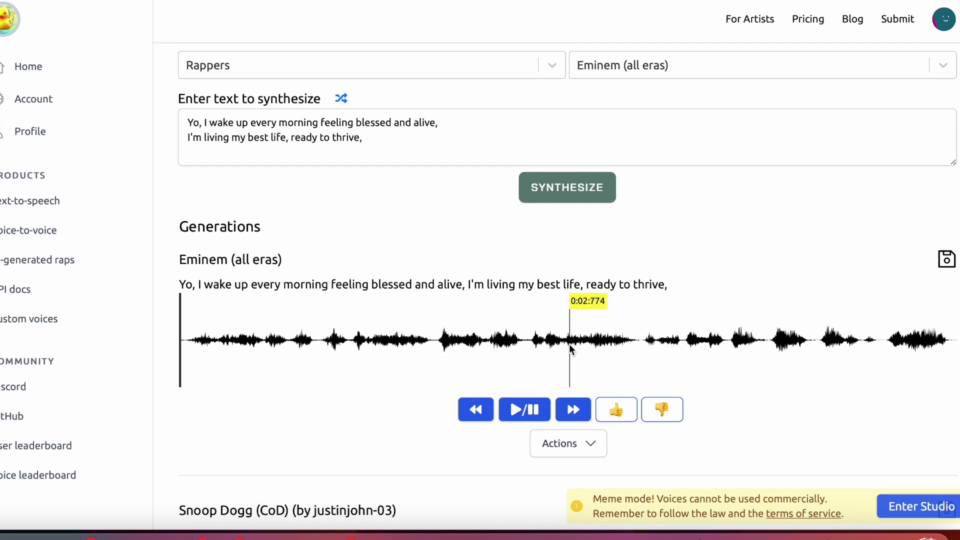
click(517, 411)
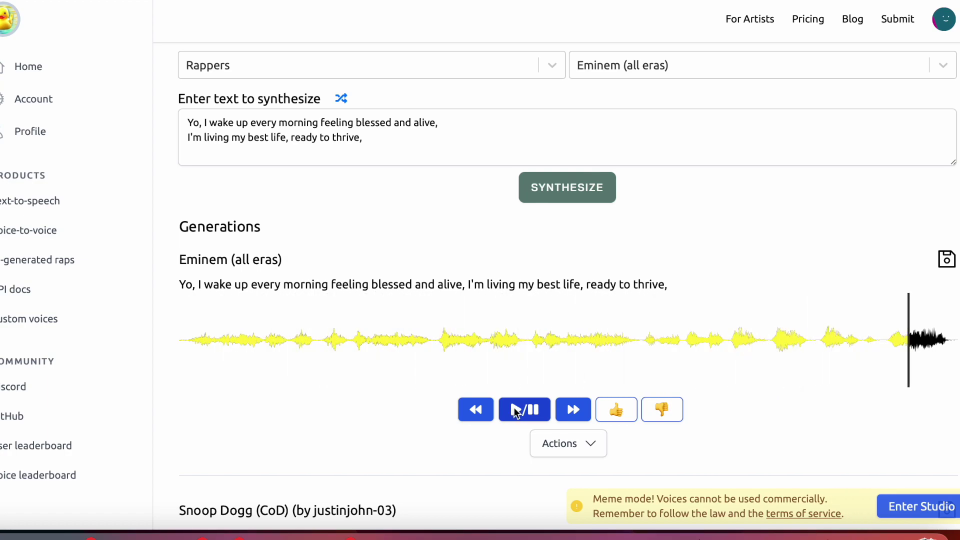
scroll(514, 407, up, 5)
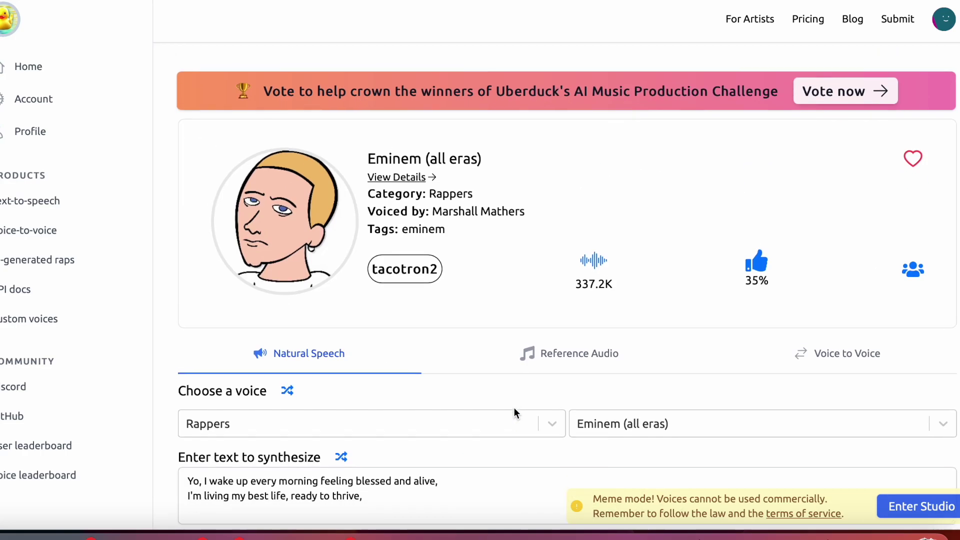
scroll(514, 407, down, 1)
Review the Free, Creator, Clone and Enterprise pricing plans, then go to the Lexica site
click(807, 19)
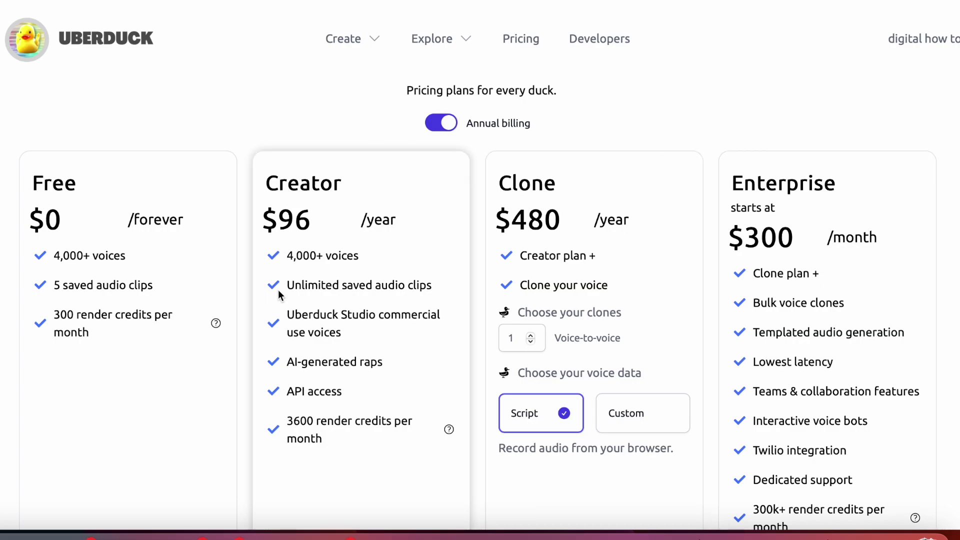
scroll(635, 131, down, 1)
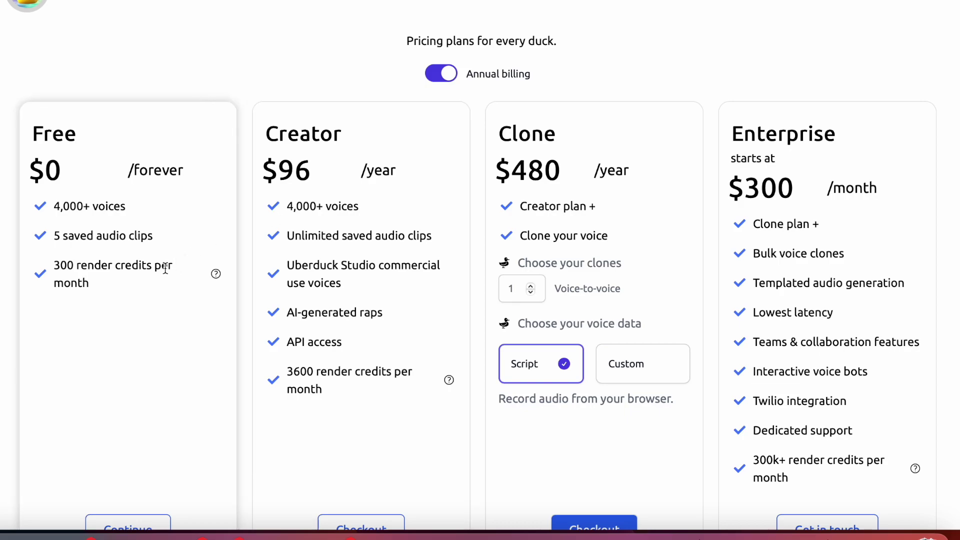
scroll(525, 210, down, 1)
scroll(534, 238, up, 2)
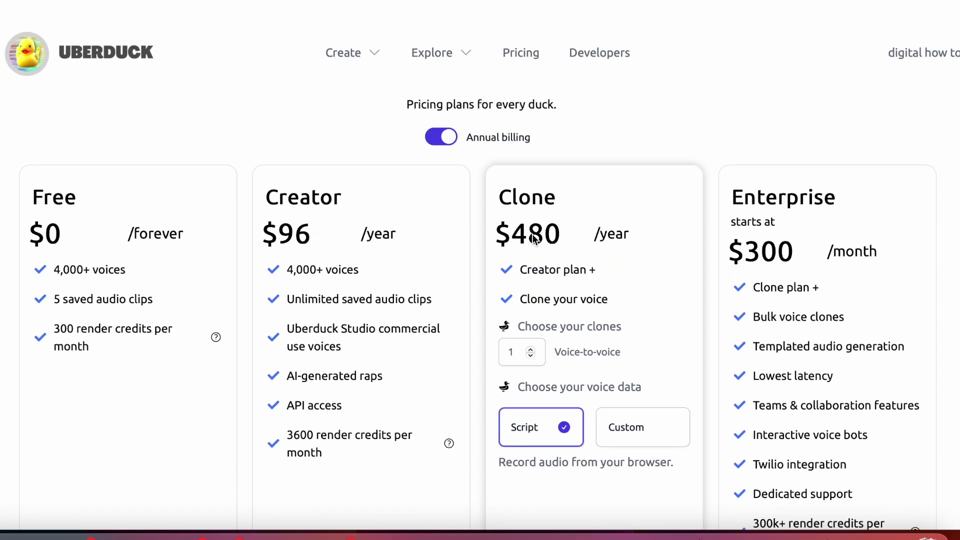
scroll(534, 239, down, 1)
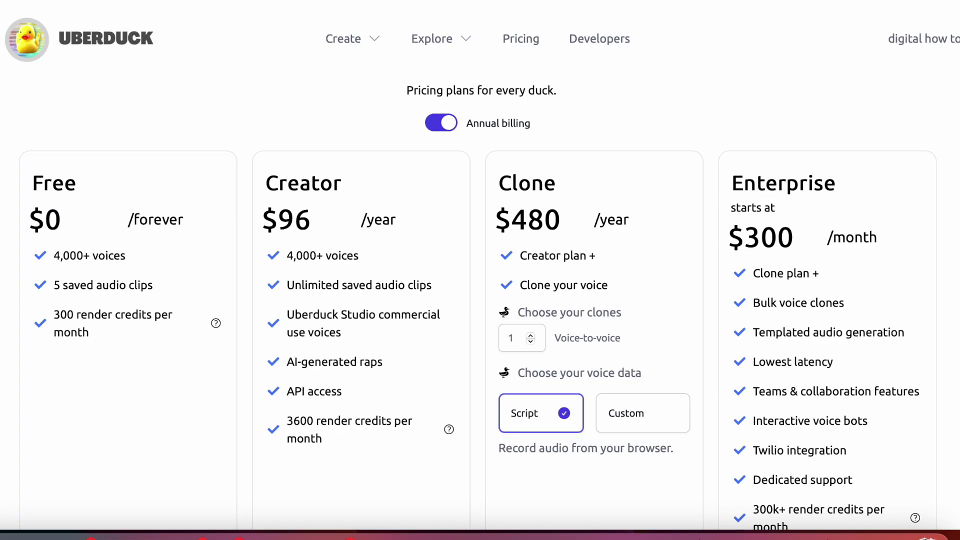
click(179, 2)
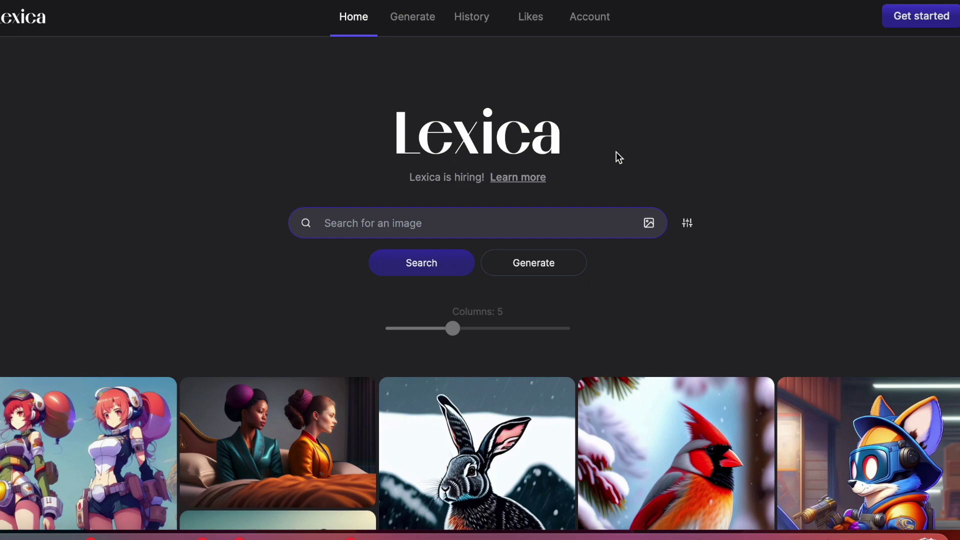
scroll(616, 151, down, 3)
scroll(616, 151, down, 3)
scroll(616, 151, down, 4)
scroll(615, 151, down, 3)
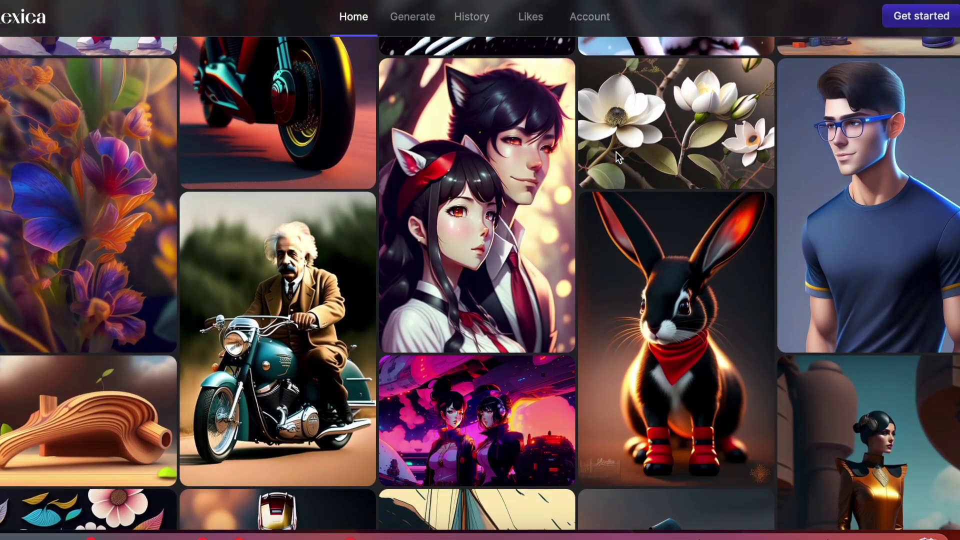
scroll(616, 151, down, 3)
scroll(616, 151, down, 3)
scroll(616, 151, down, 3)
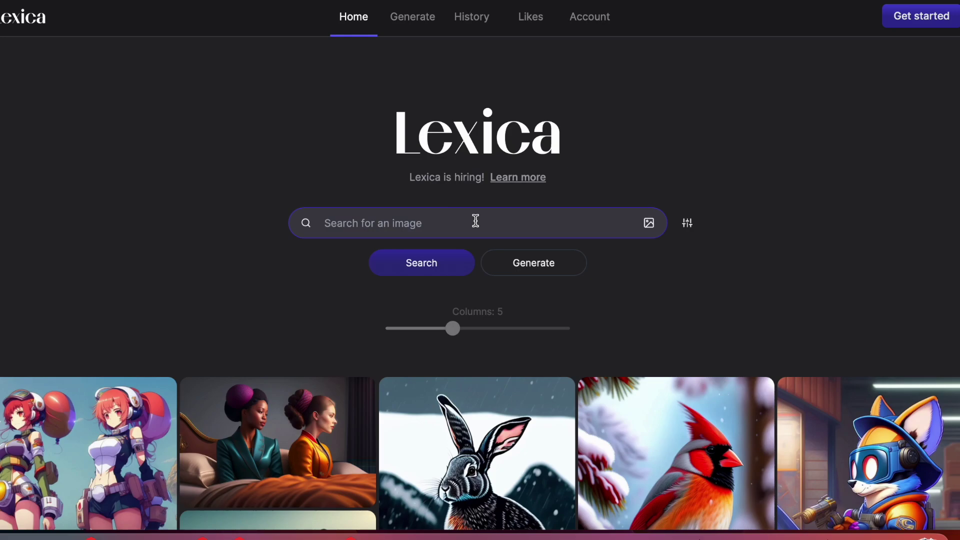
text(a bear in a)
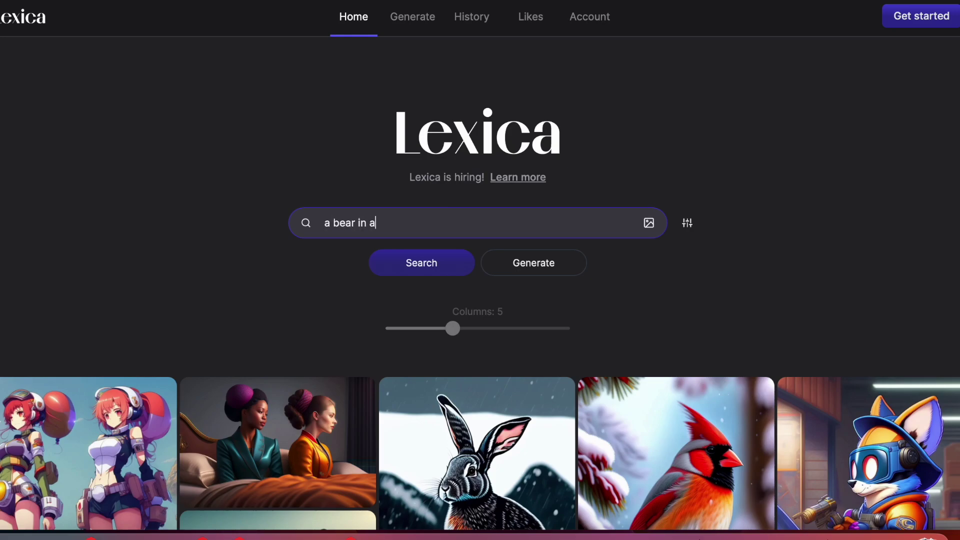
text( teac)
text(up)
Open Lexica's image generator and start describing an image, which prompts sign-in
click(530, 266)
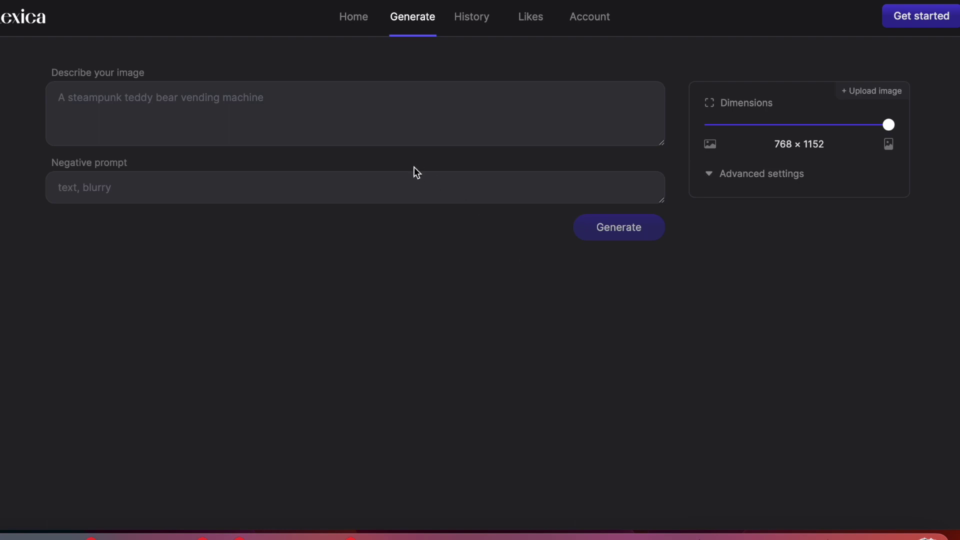
click(374, 113)
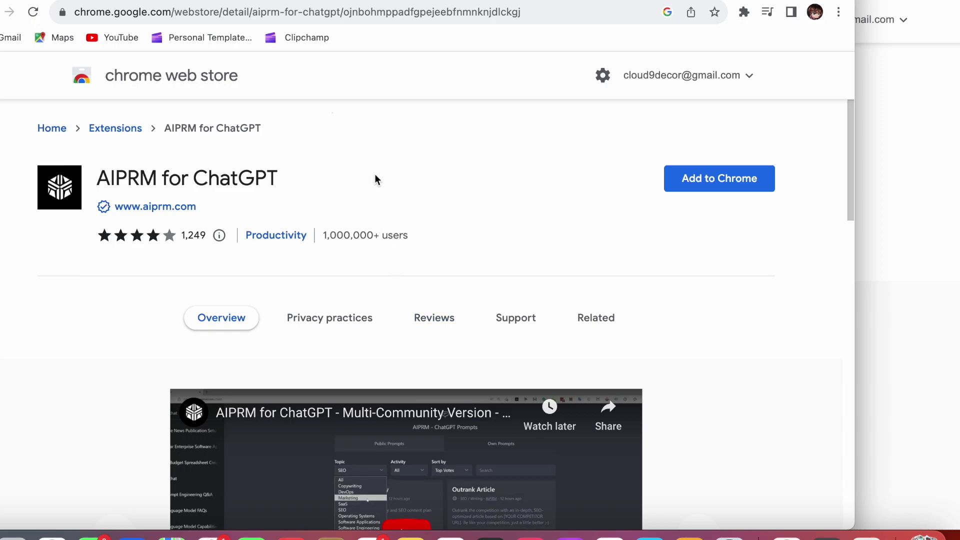
Add AIPRM for ChatGPT to Chrome and log in to ChatGPT with the Google account
click(705, 178)
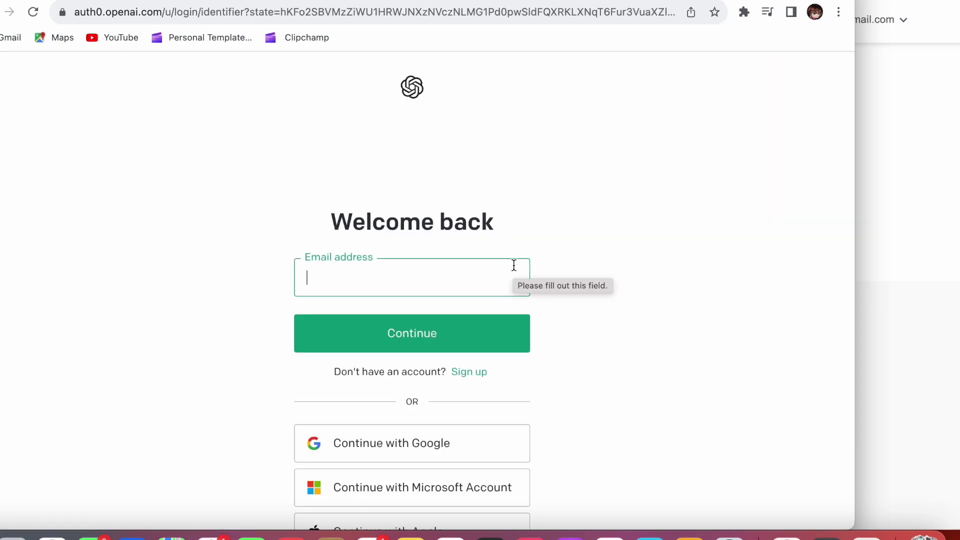
click(415, 442)
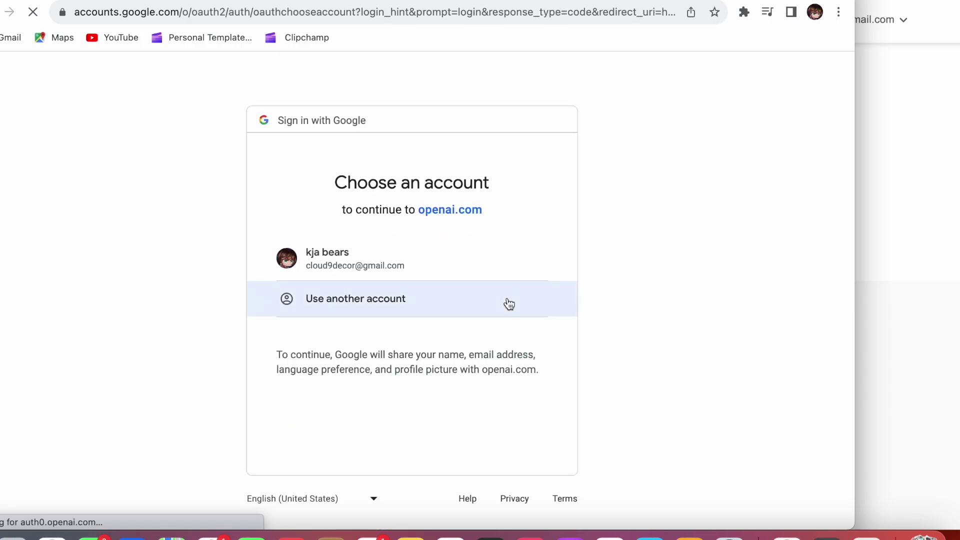
click(434, 261)
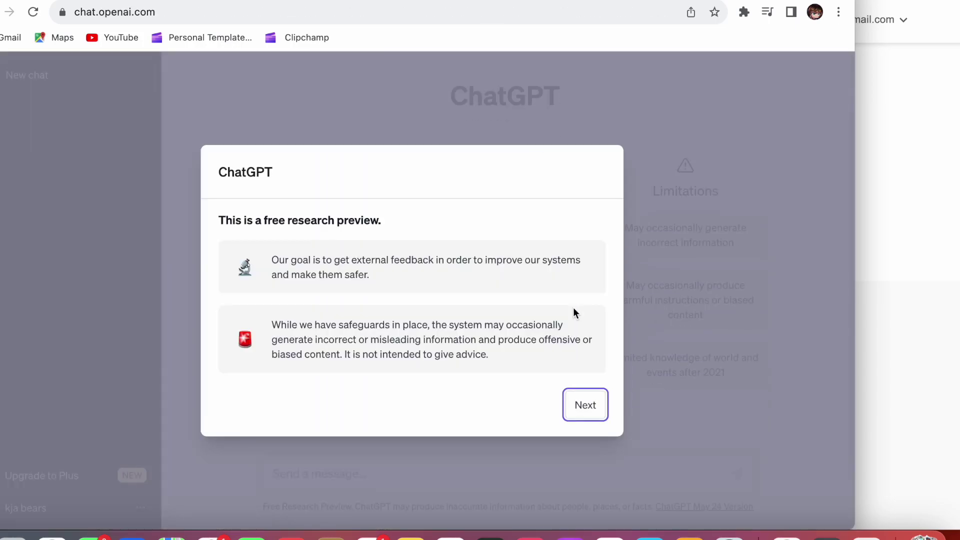
click(550, 409)
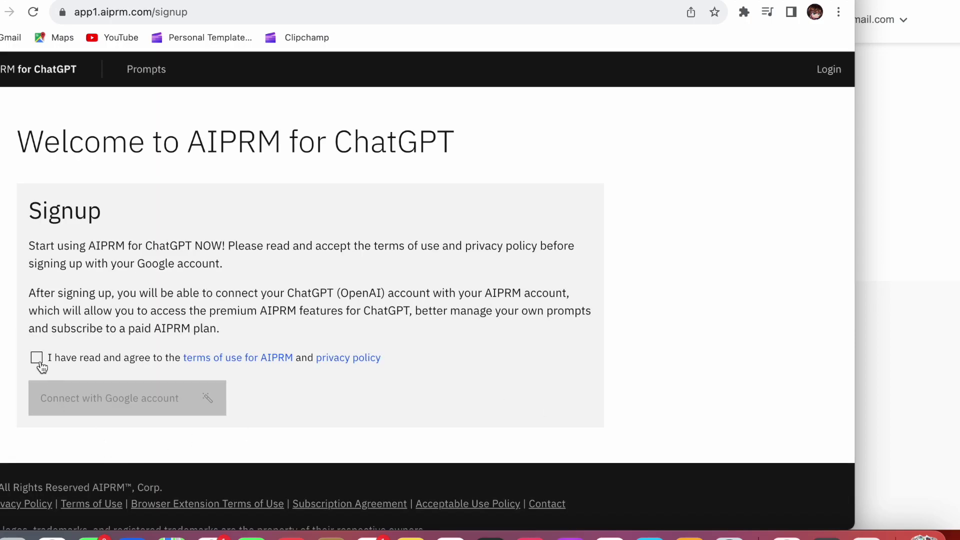
Accept AIPRM's terms, connect and authorize the Google account, and dismiss the verification notice
click(37, 358)
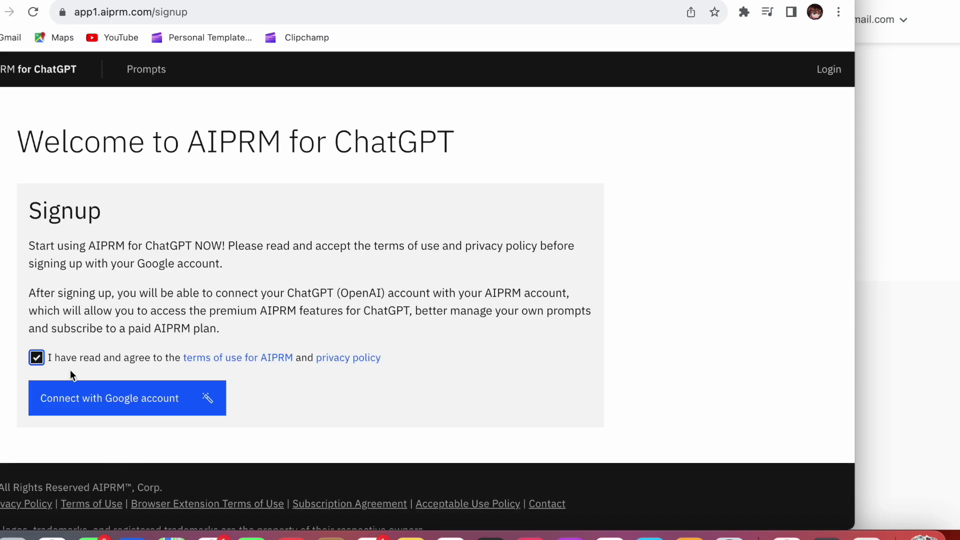
click(146, 402)
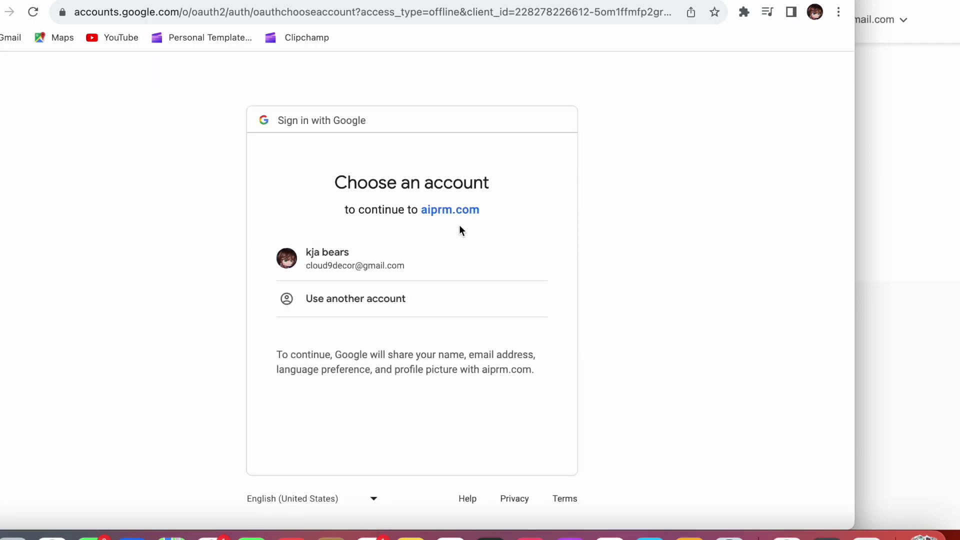
click(448, 260)
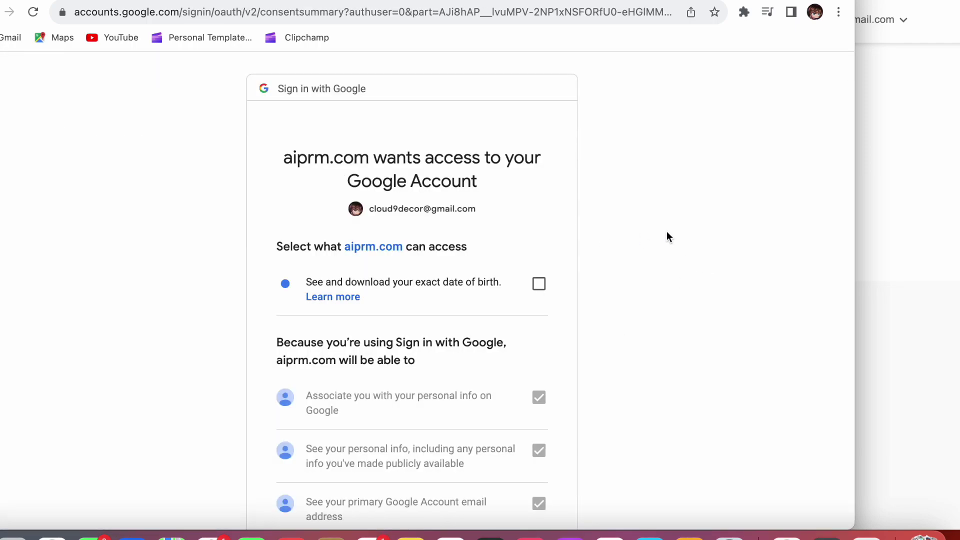
scroll(667, 231, down, 5)
scroll(667, 231, down, 3)
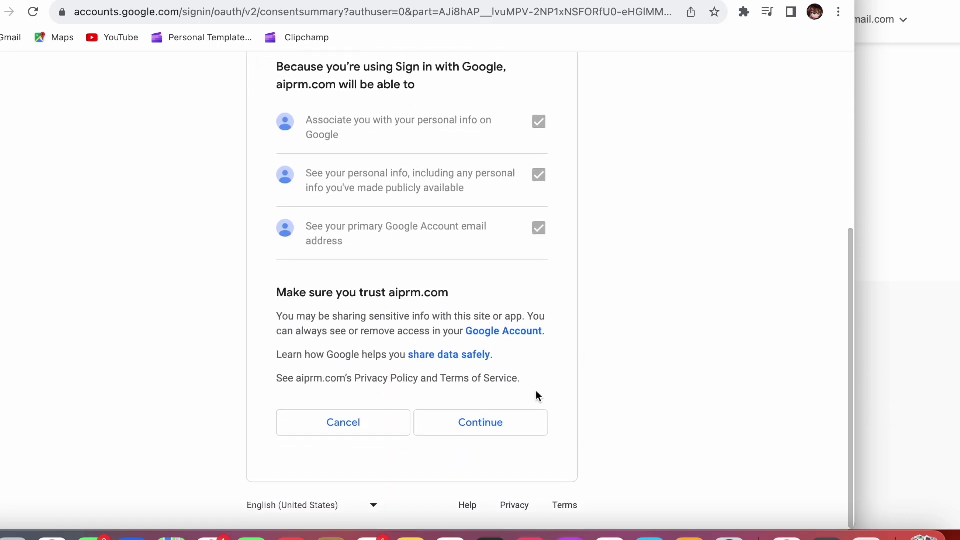
click(481, 422)
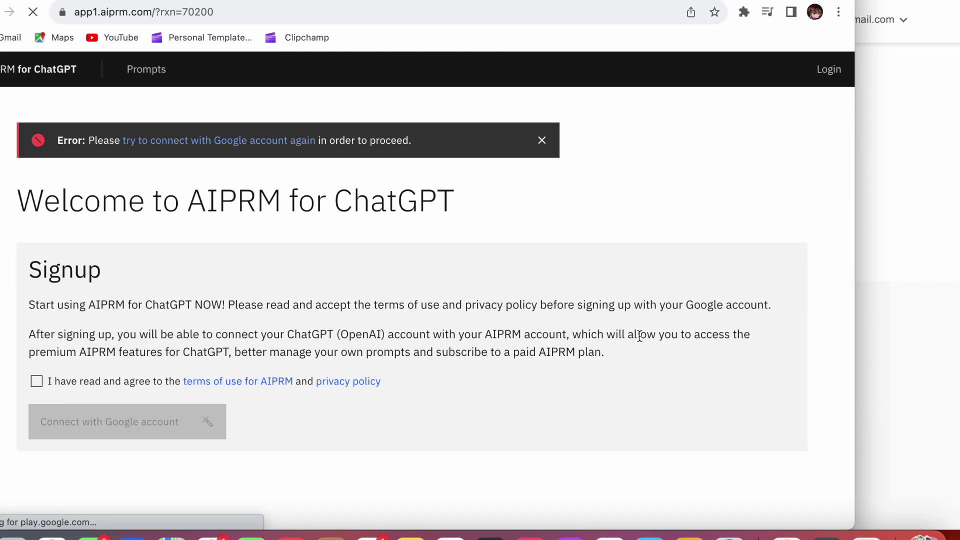
click(37, 381)
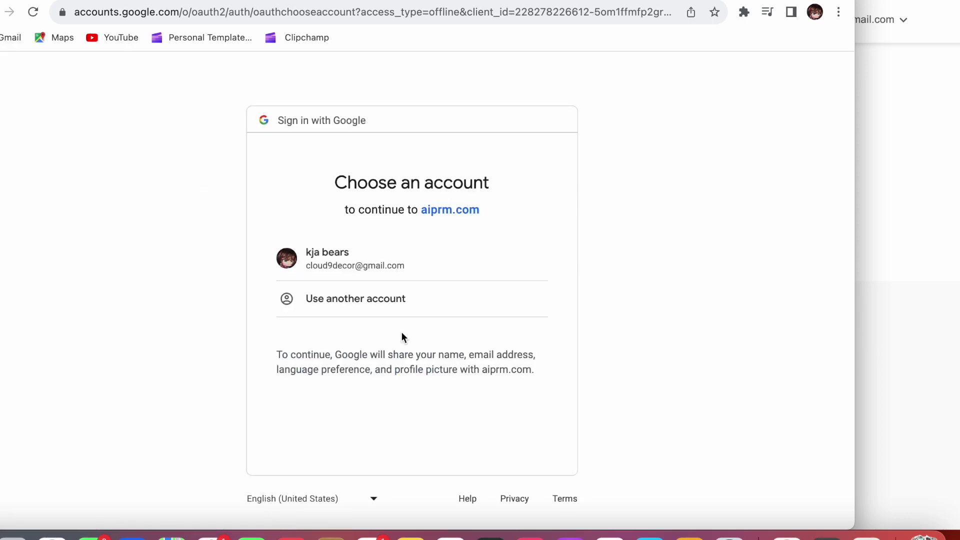
click(348, 258)
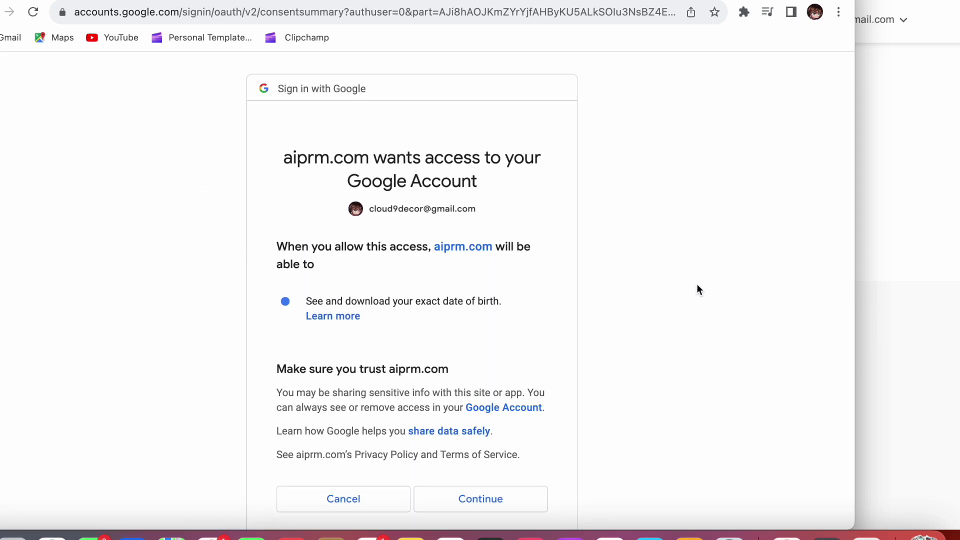
scroll(697, 284, down, 1)
click(480, 476)
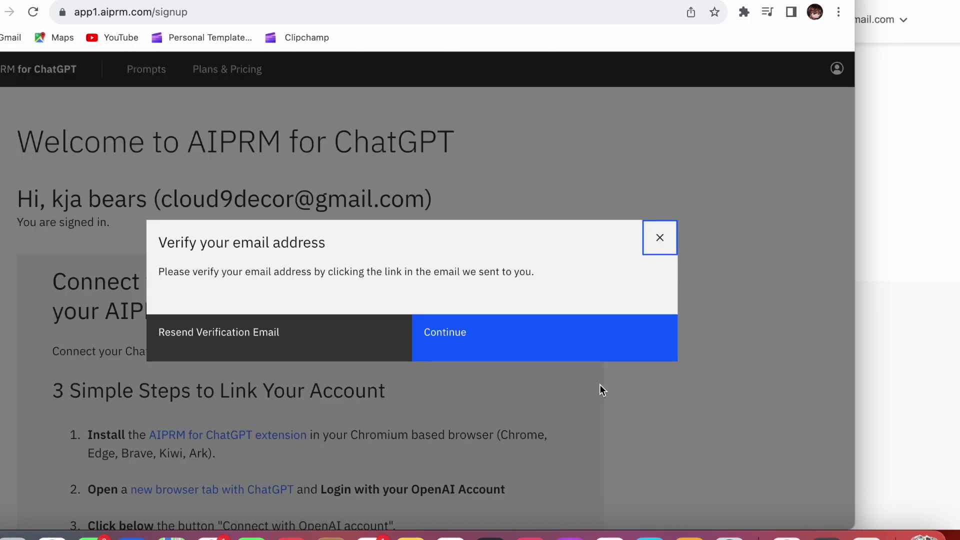
click(582, 349)
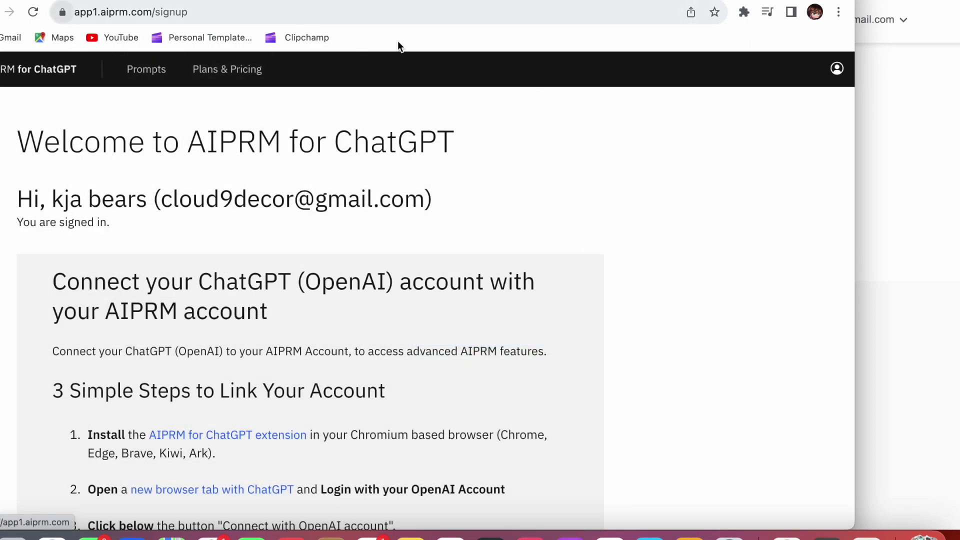
Search Google for 'aiprm for chatgpt' in a new tab and open its Web Store listing
click(592, 14)
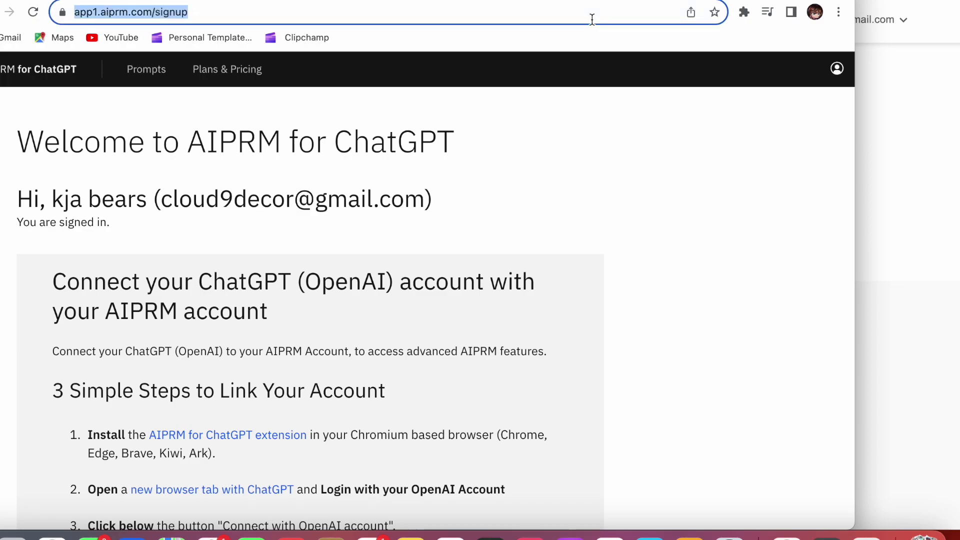
key(ctrl+t)
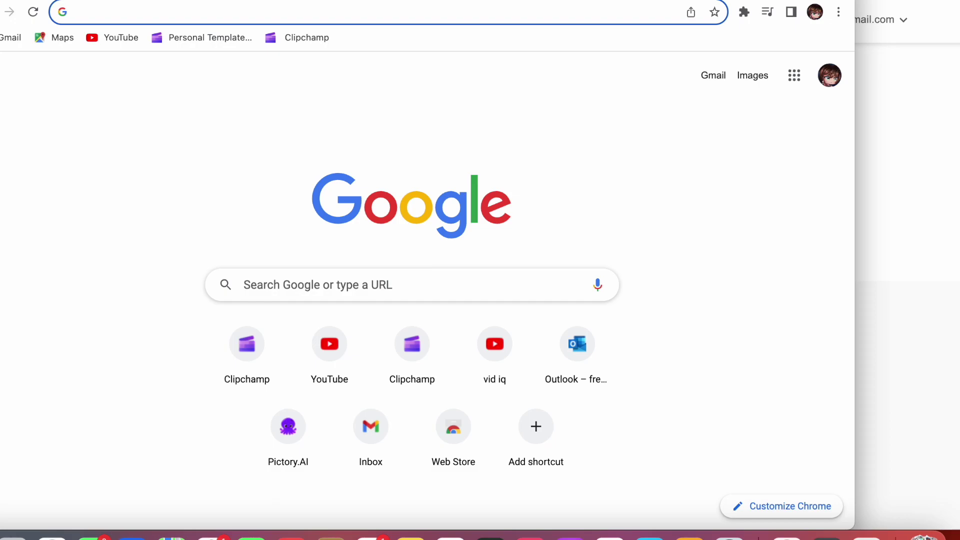
text(aip)
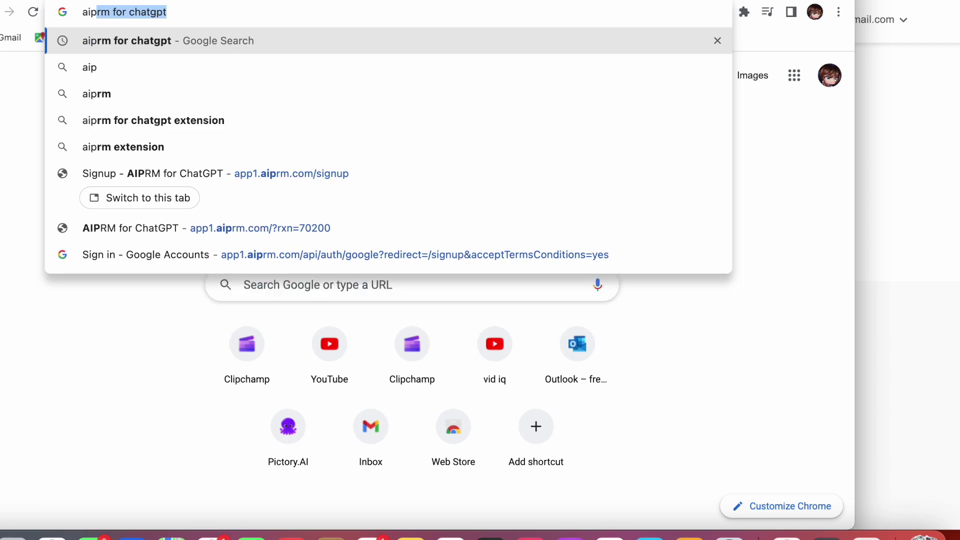
text(rm)
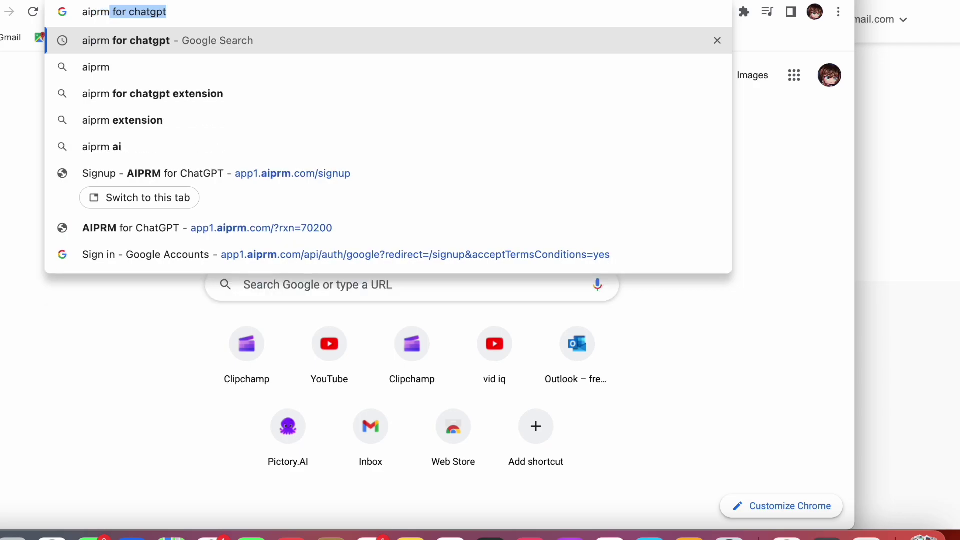
key(Return)
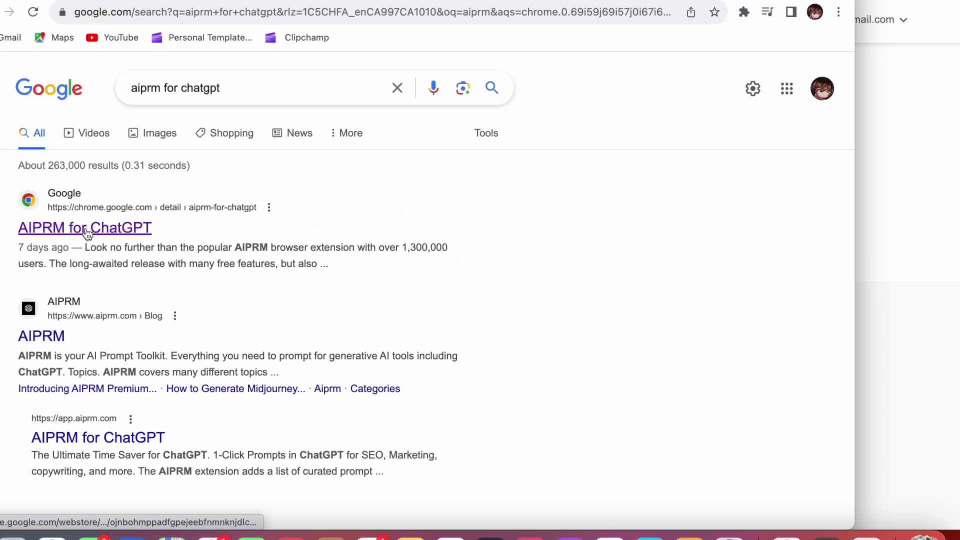
click(88, 230)
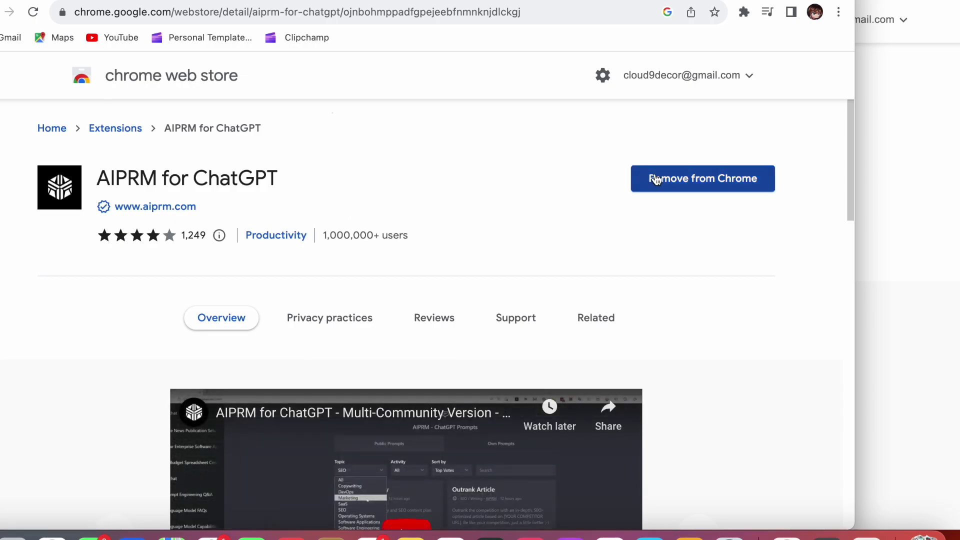
scroll(601, 280, down, 4)
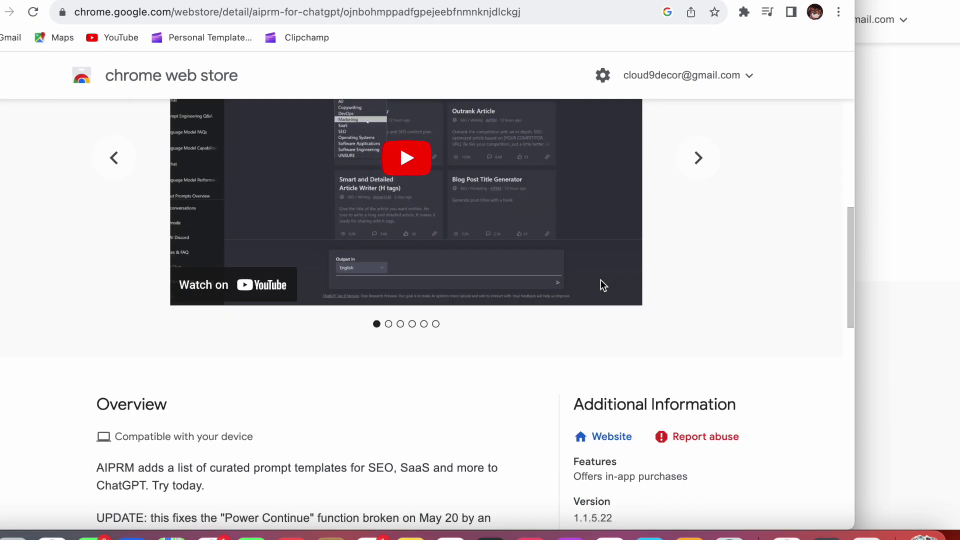
Dismiss ChatGPT's research preview notice and load the YouTube Script Creator prompt template
click(477, 2)
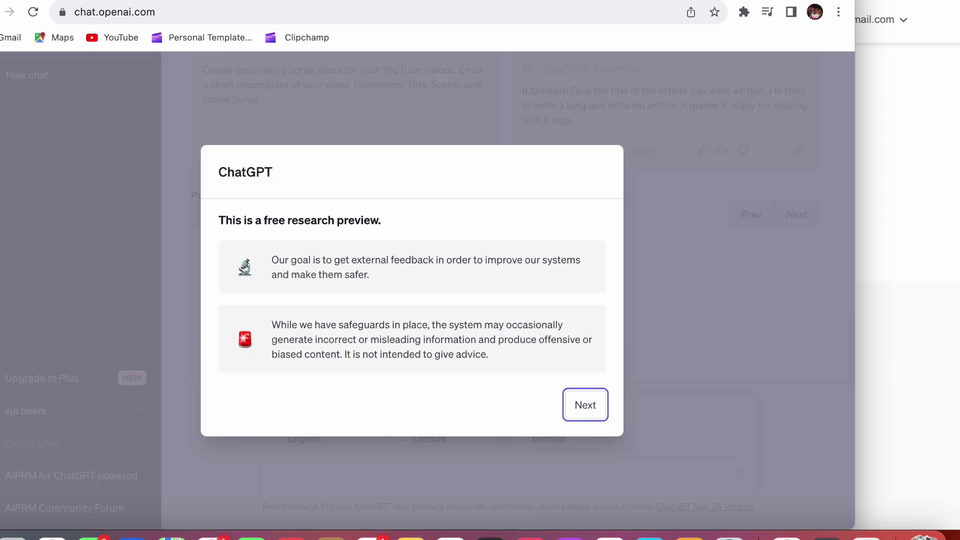
click(585, 405)
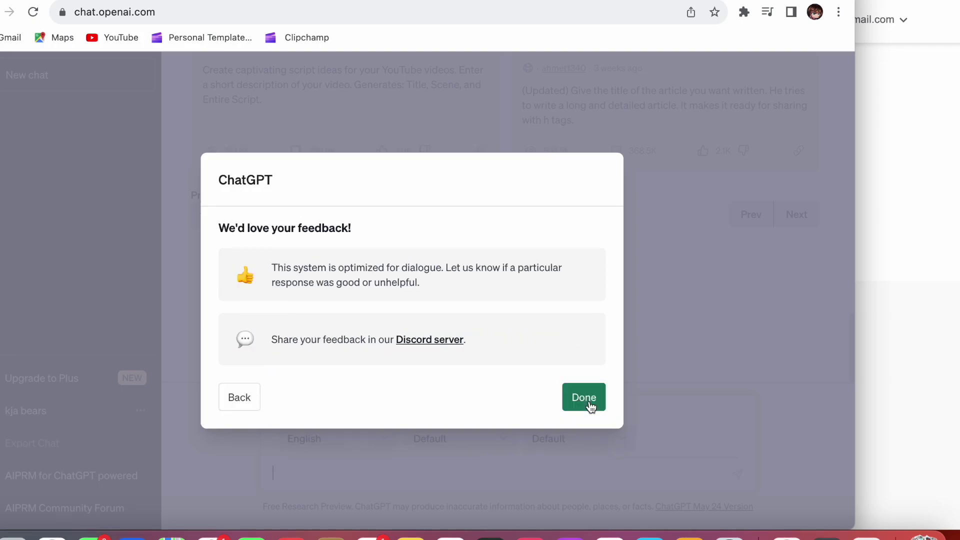
click(584, 397)
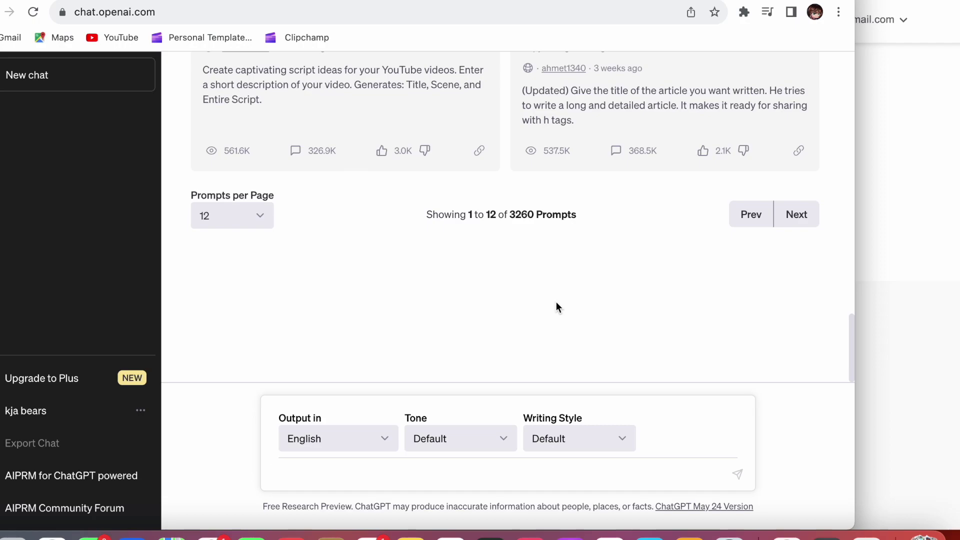
scroll(556, 302, up, 3)
scroll(556, 302, up, 3)
scroll(556, 302, up, 3)
scroll(555, 307, up, 3)
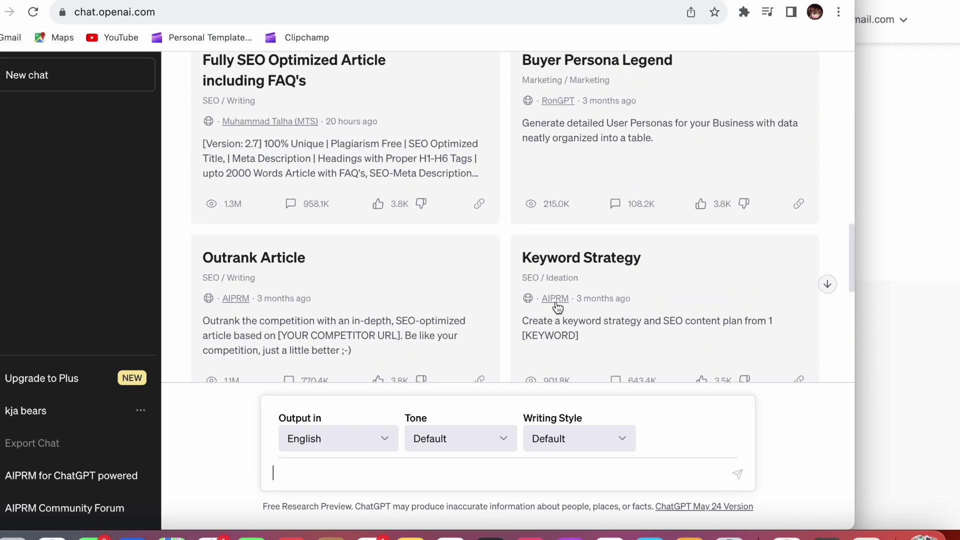
scroll(556, 306, up, 3)
scroll(556, 306, up, 3)
scroll(556, 306, up, 2)
mouse_move(664, 337)
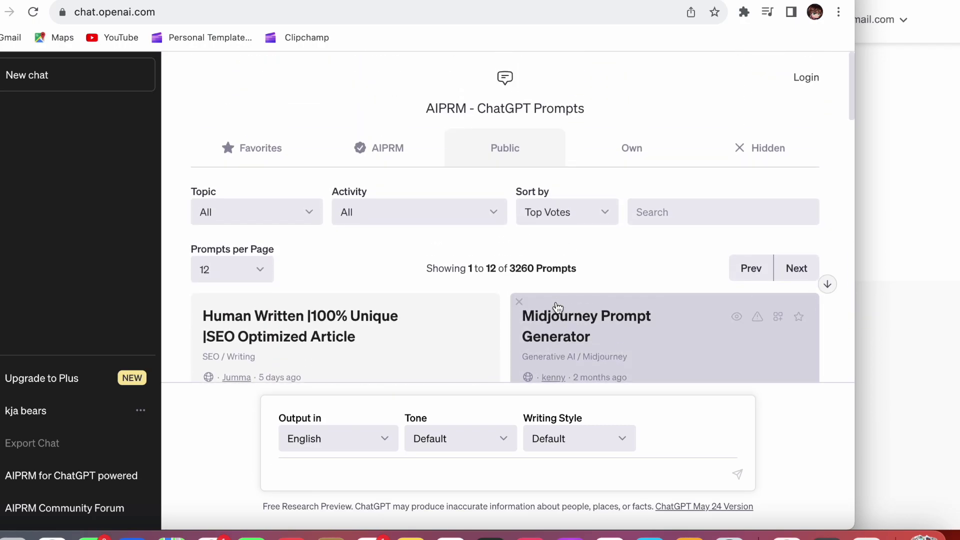
scroll(711, 109, down, 3)
scroll(710, 110, down, 3)
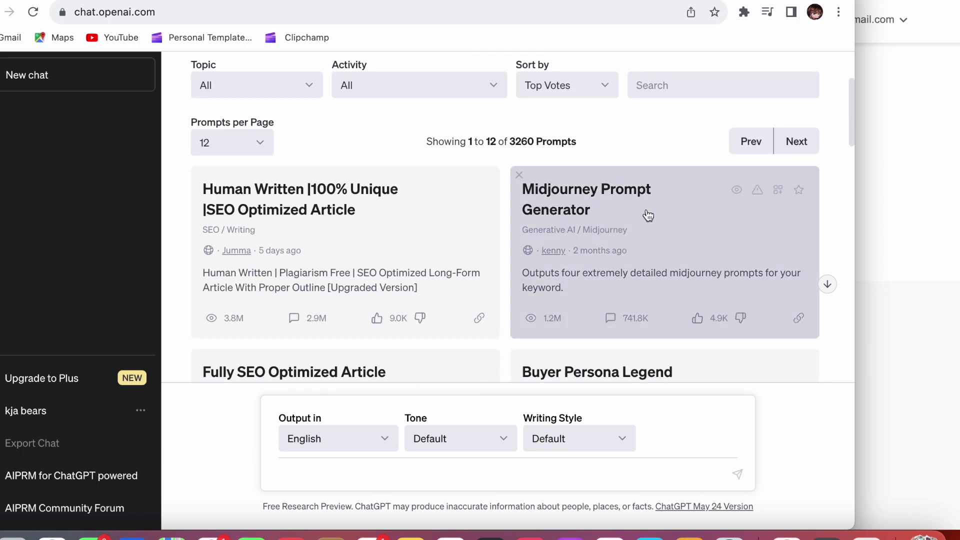
scroll(391, 253, down, 3)
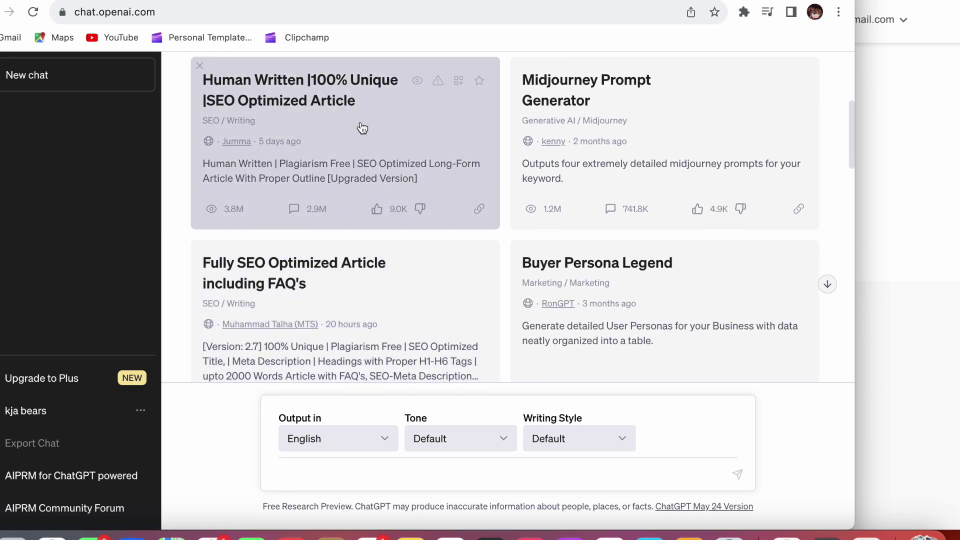
scroll(363, 128, down, 2)
scroll(362, 127, down, 2)
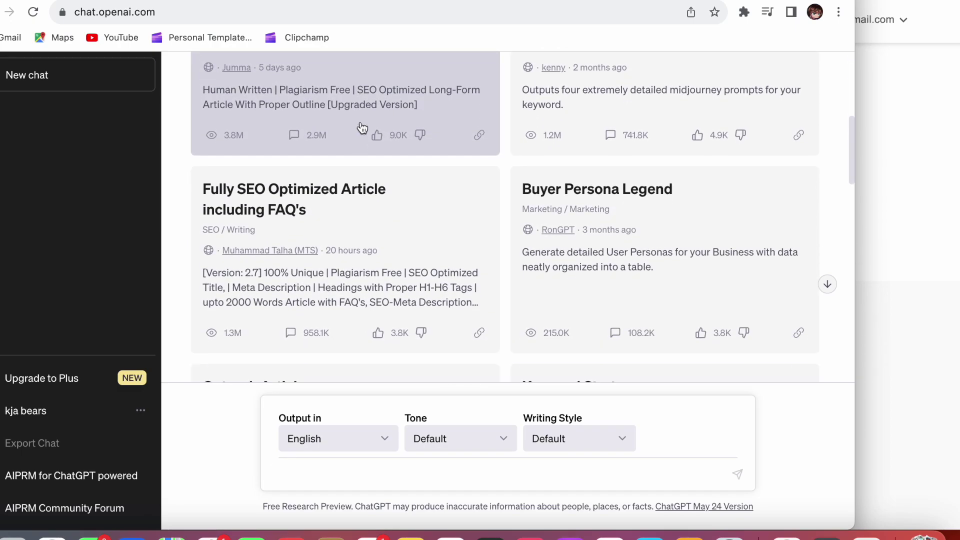
scroll(363, 128, down, 4)
scroll(363, 128, down, 3)
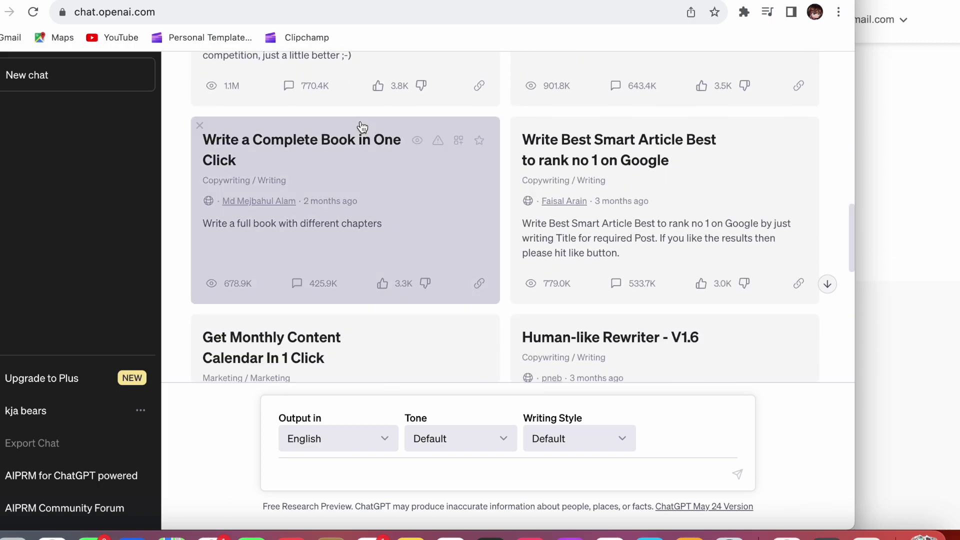
scroll(362, 127, down, 3)
scroll(362, 128, down, 3)
scroll(363, 127, down, 1)
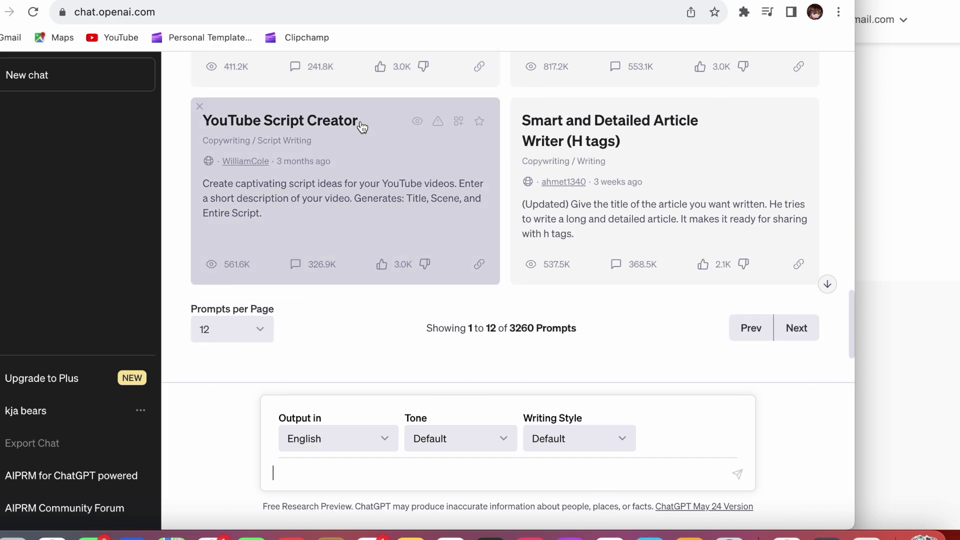
click(332, 187)
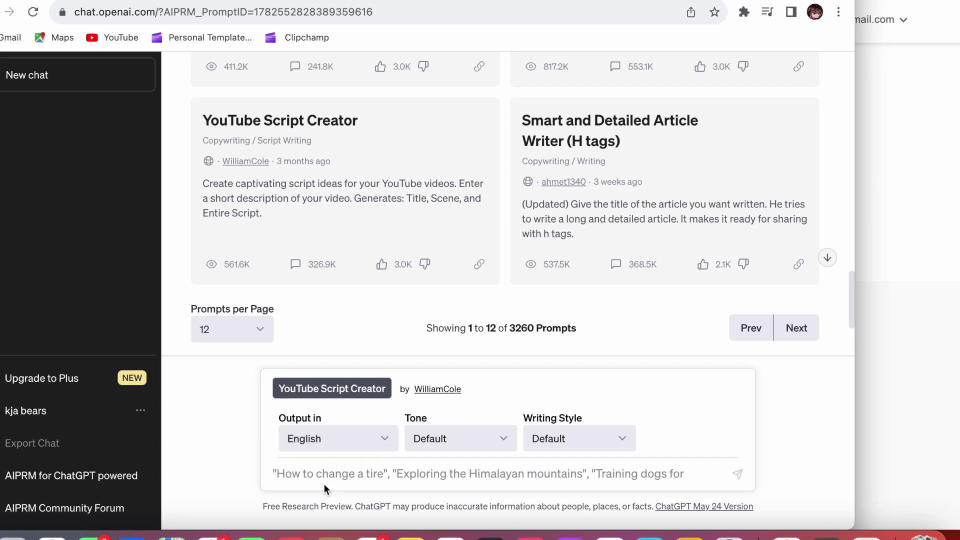
Submit the topic 'how to make money with ai' to the YouTube Script Creator prompt
click(327, 477)
text(how to)
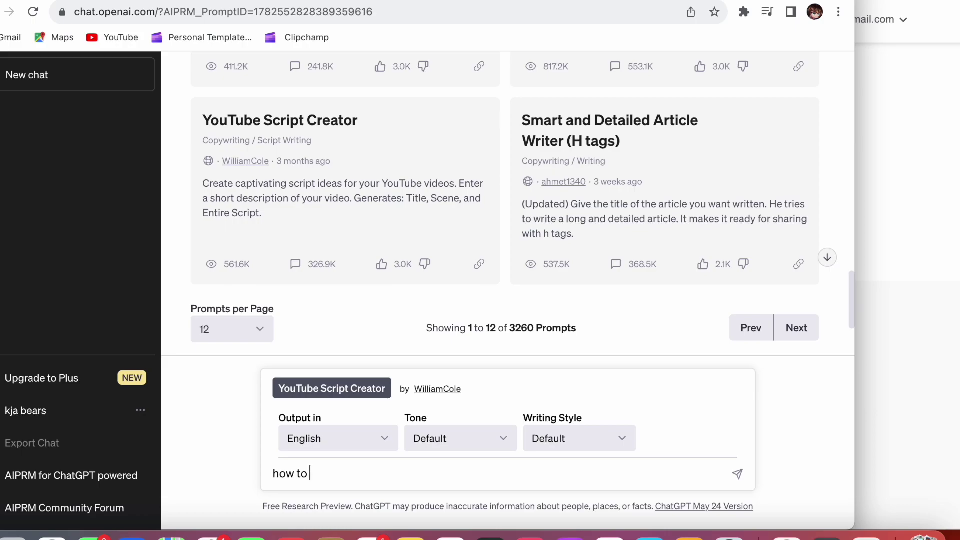
text(make money )
text(with ai)
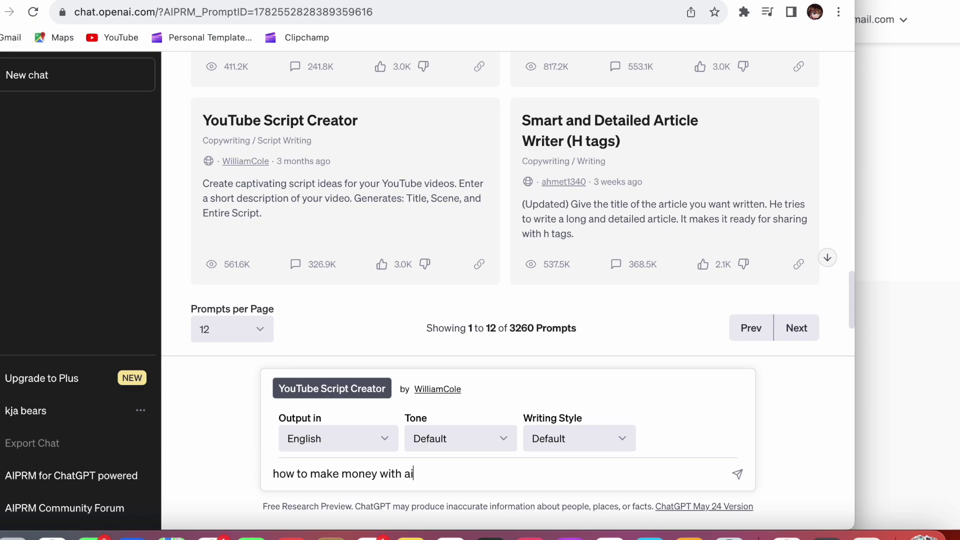
key(Return)
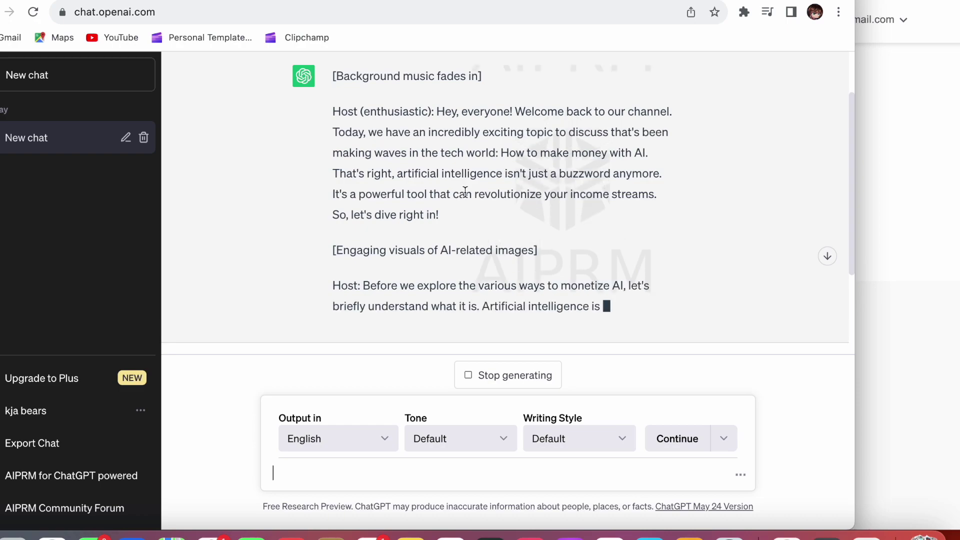
scroll(465, 191, up, 3)
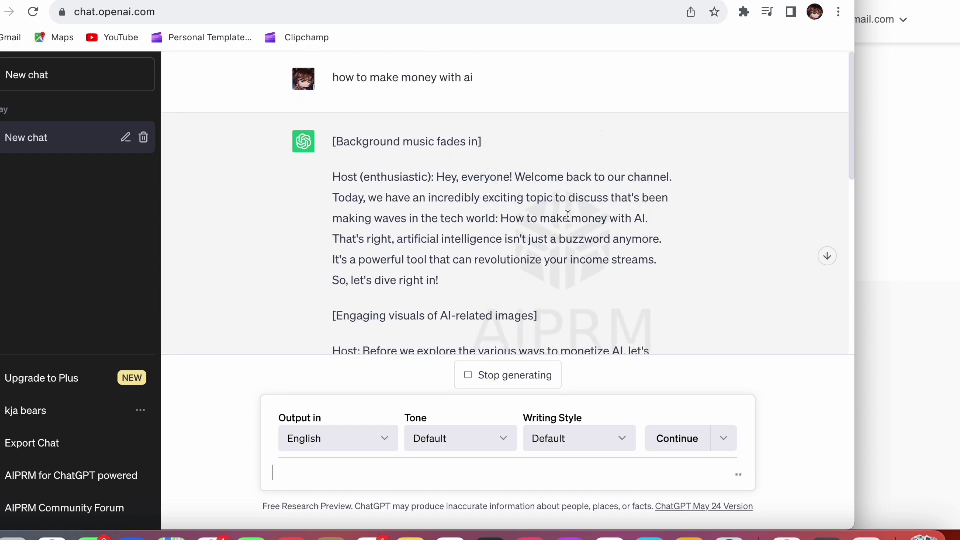
scroll(568, 217, down, 3)
scroll(568, 216, down, 2)
scroll(568, 216, down, 3)
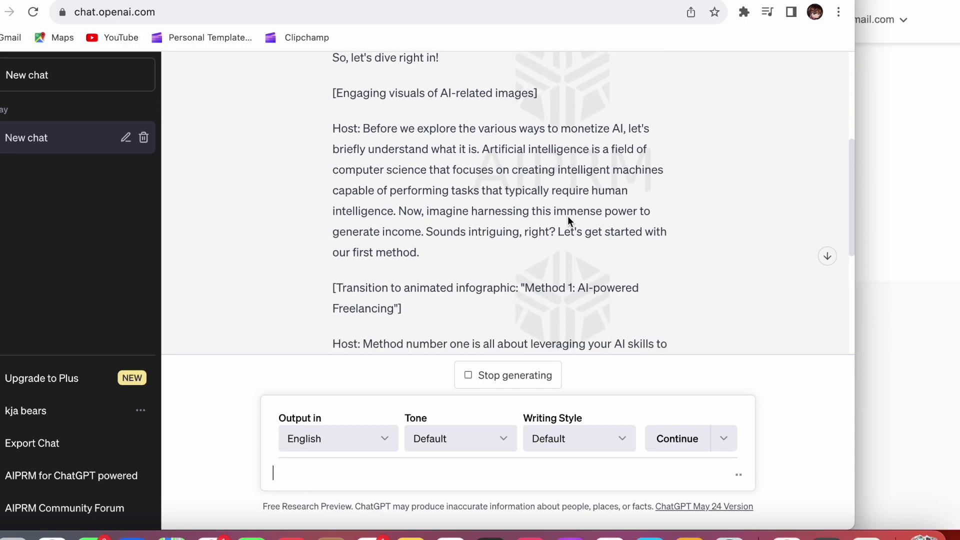
scroll(567, 217, down, 3)
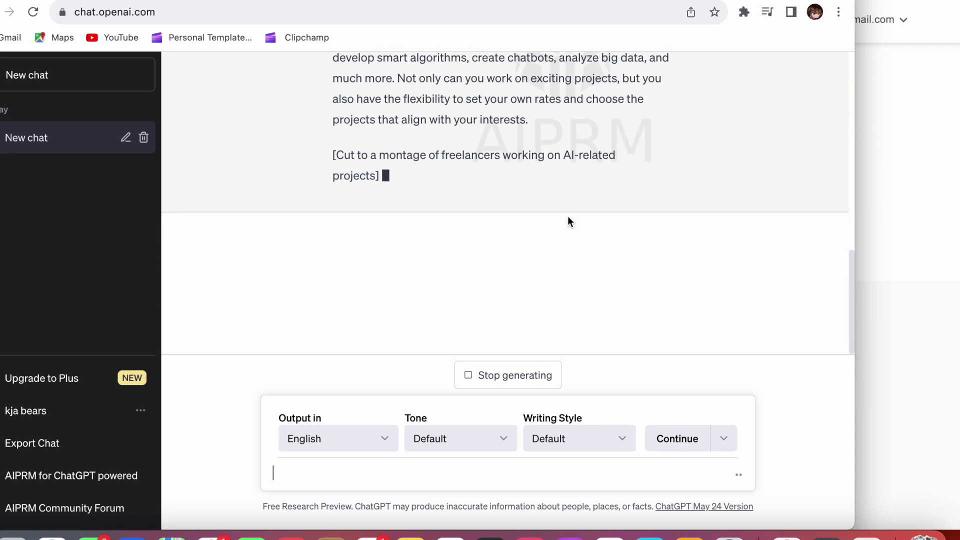
scroll(568, 217, up, 3)
scroll(567, 216, up, 3)
scroll(568, 216, up, 5)
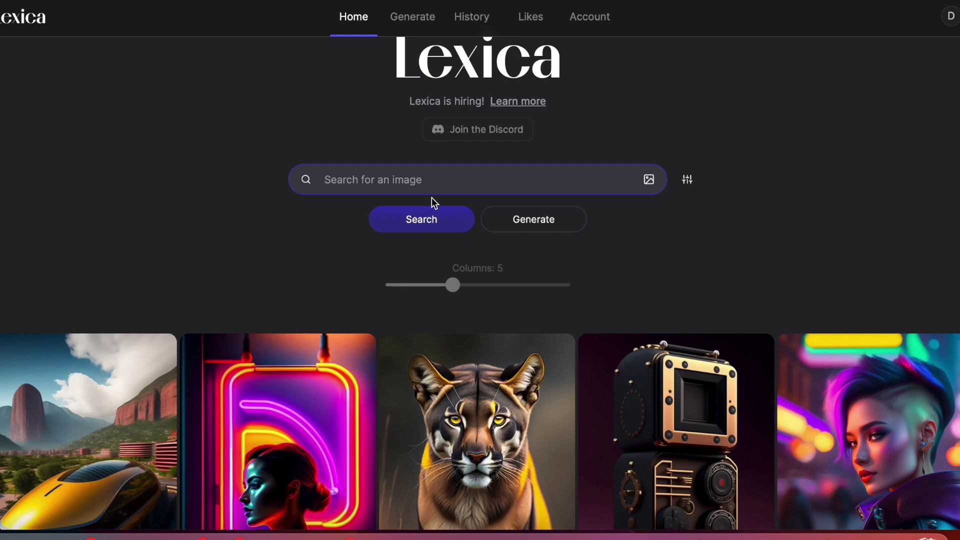
Generate Lexica images for 'a bear in a tea cup' and review the four results
click(551, 219)
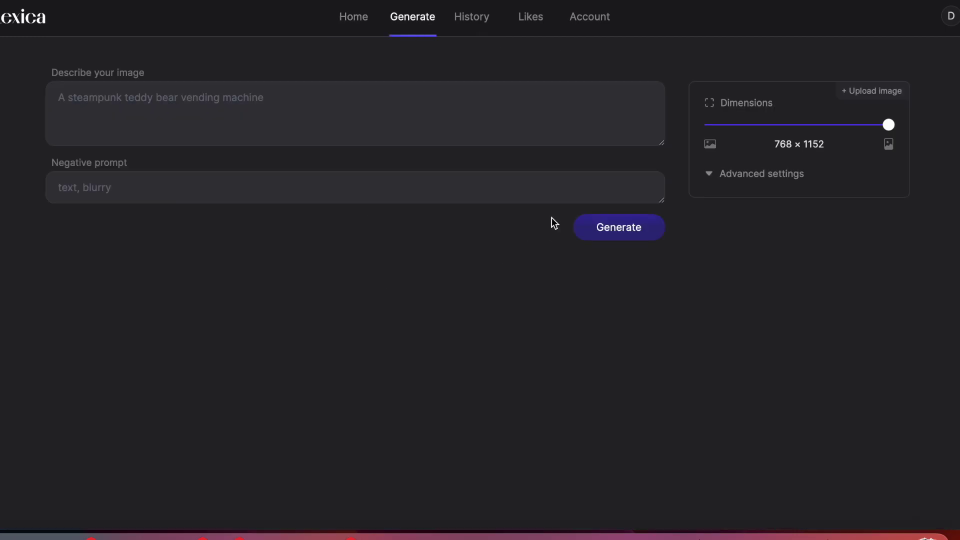
click(402, 115)
text(a)
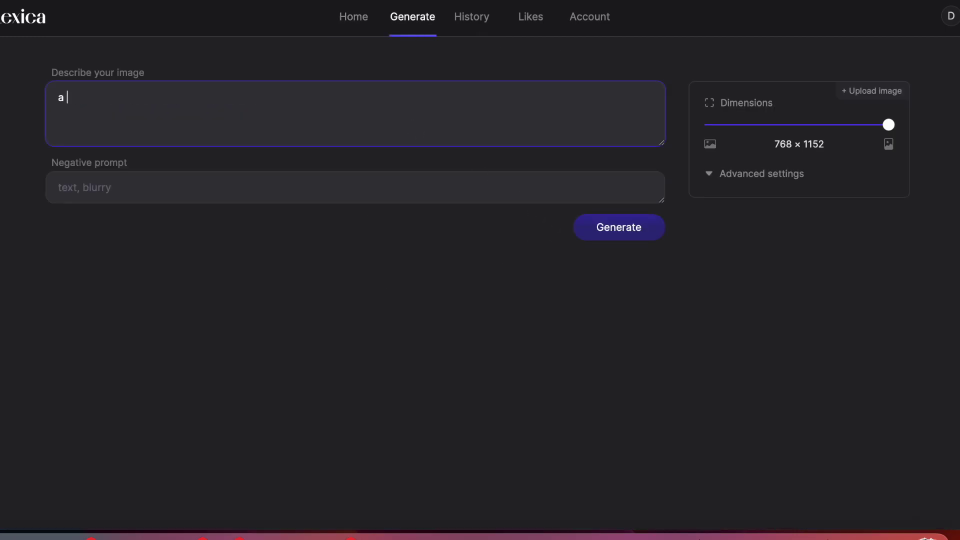
text( bear in a tea)
text( cup)
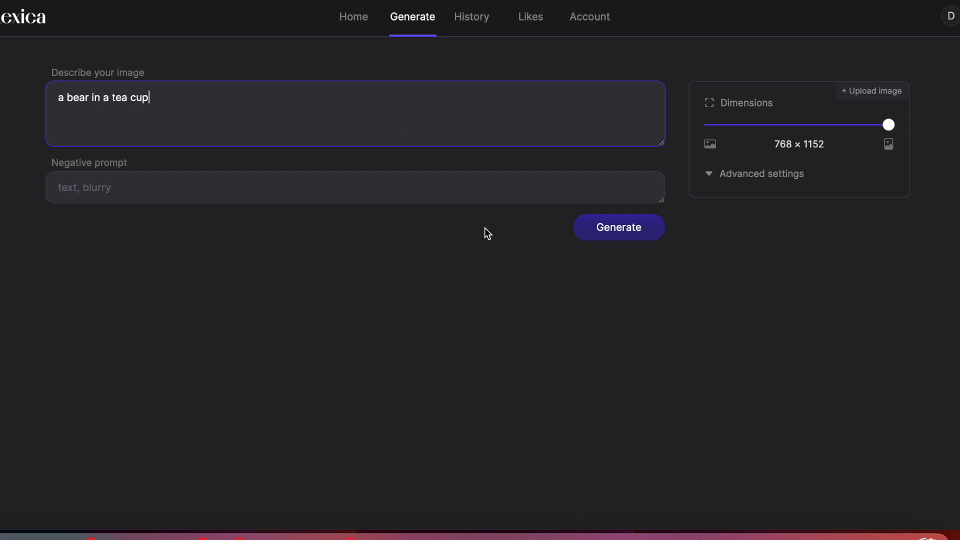
click(636, 228)
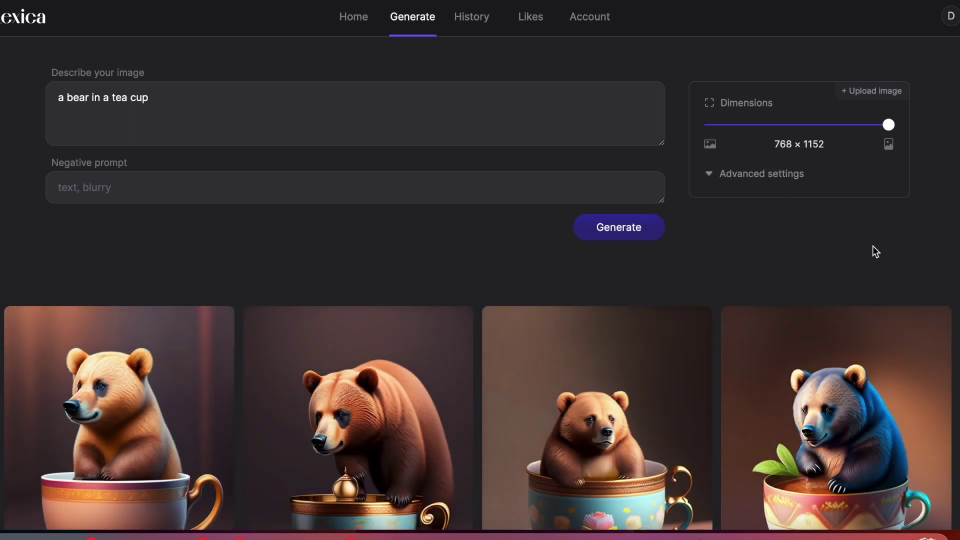
scroll(873, 245, down, 2)
scroll(872, 246, down, 3)
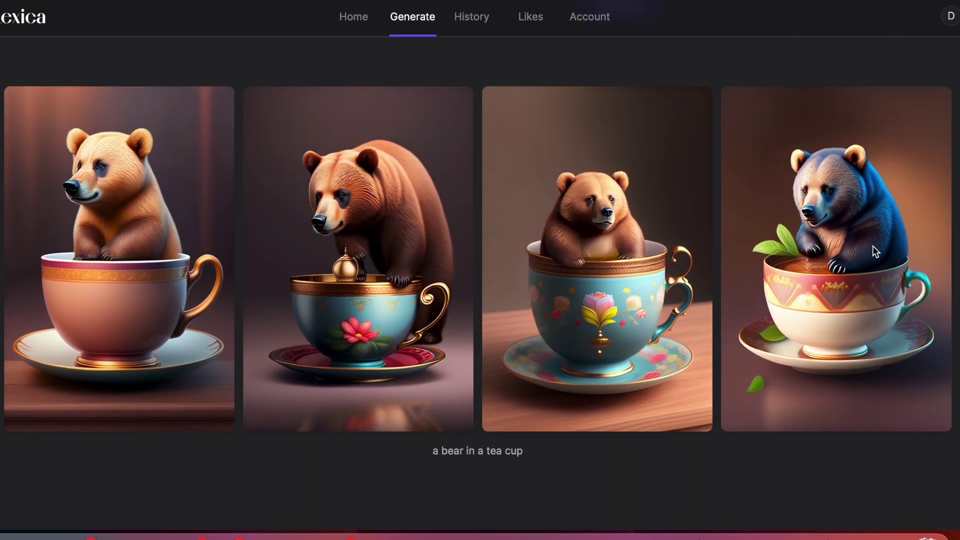
scroll(873, 244, down, 1)
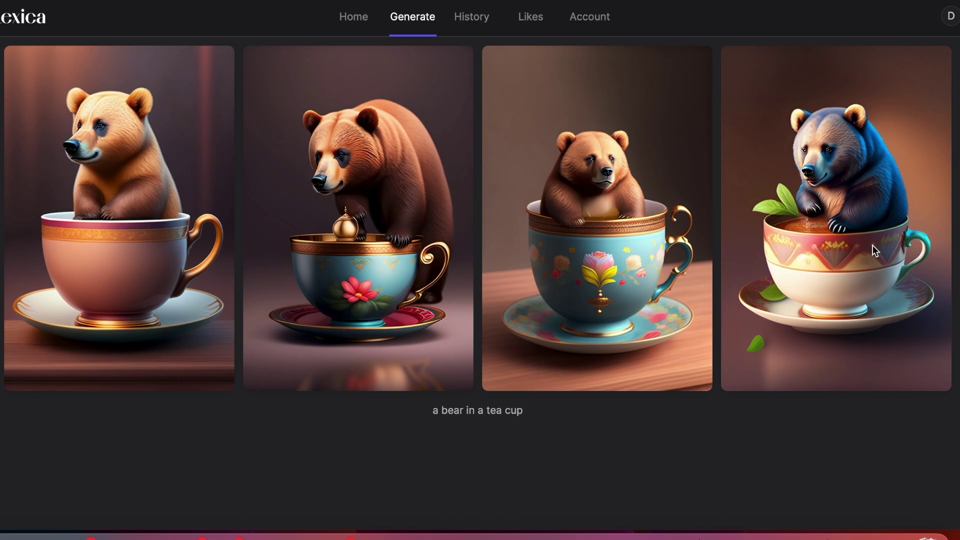
scroll(872, 245, up, 4)
click(458, 103)
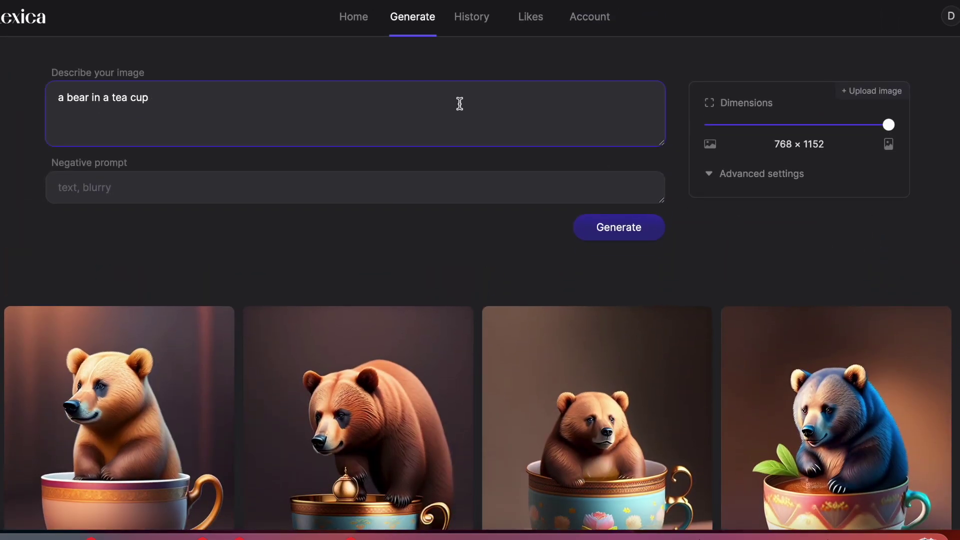
Replace the prompt with 'batman and Spiderman together' and generate images
key(BackSpace)
key(BackSpace)
key(BackSpace)
key(BackSpace)
key(BackSpace)
key(BackSpace)
key(BackSpace)
key(BackSpace)
key(BackSpace)
key(BackSpace)
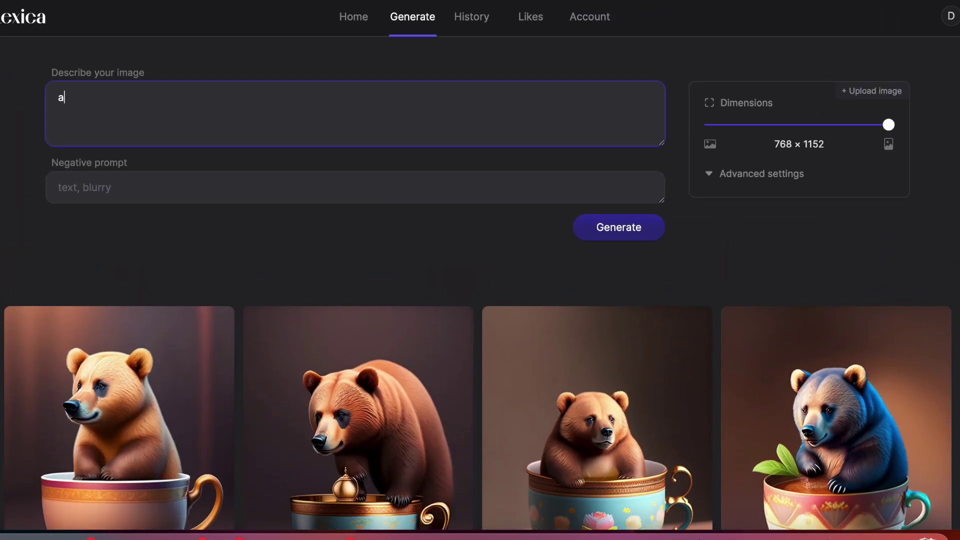
key(BackSpace)
text(batman)
text( and s)
text(Spiderman )
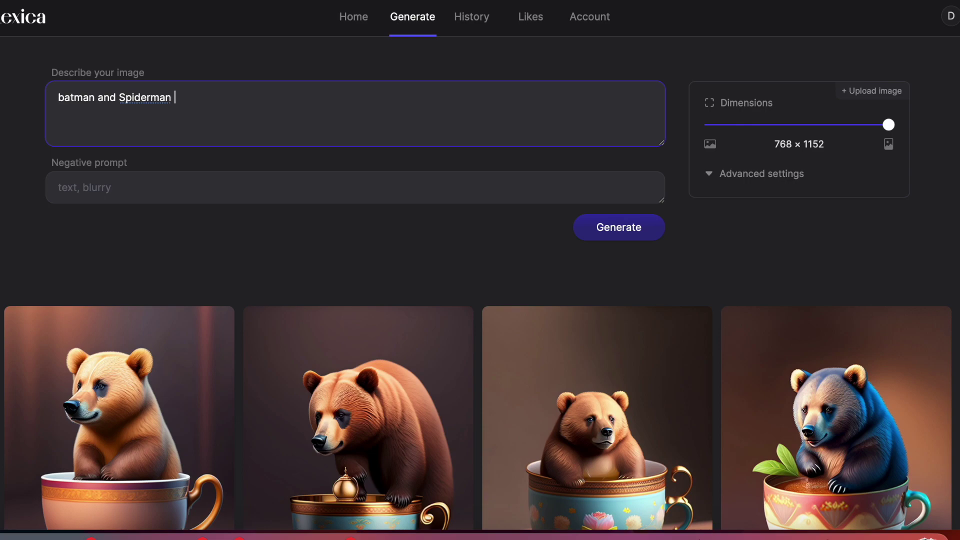
text(together)
click(616, 230)
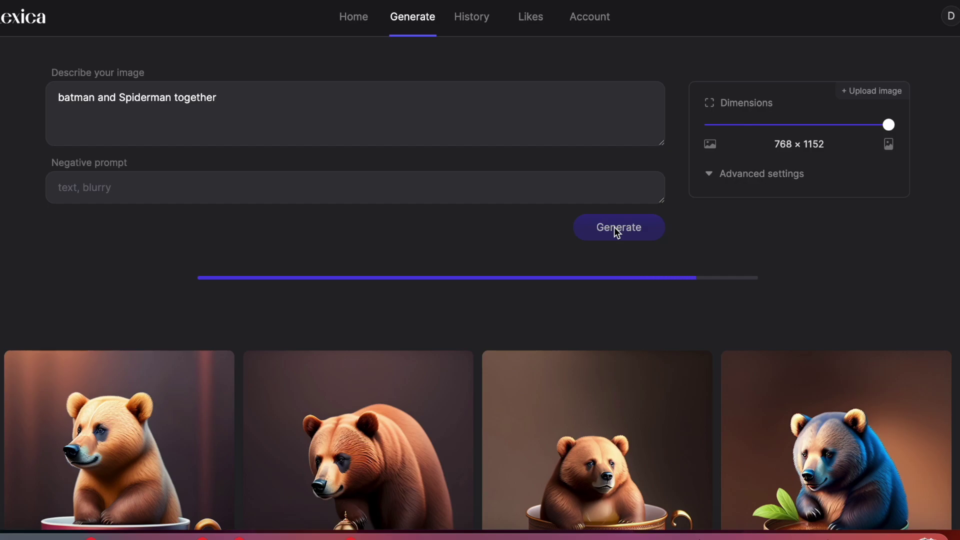
scroll(614, 227, down, 2)
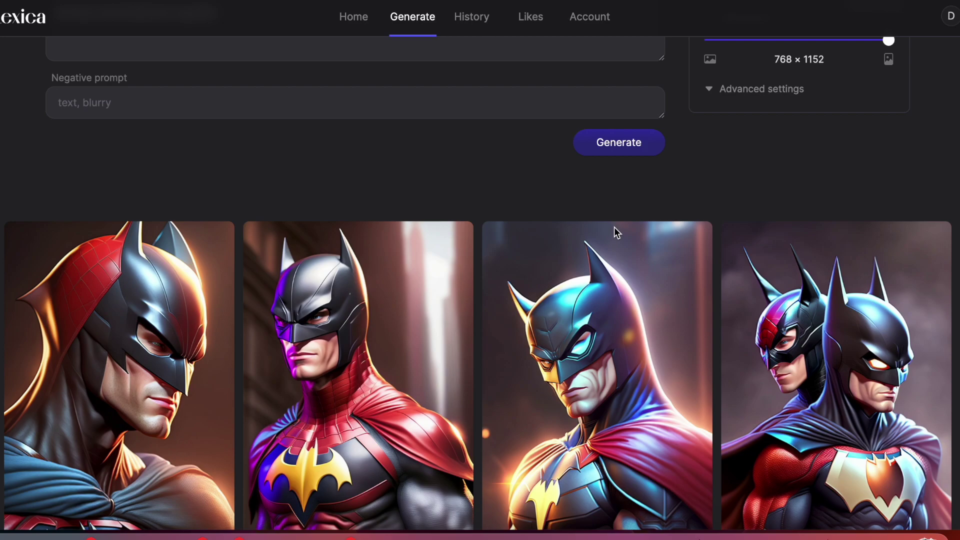
scroll(614, 228, down, 3)
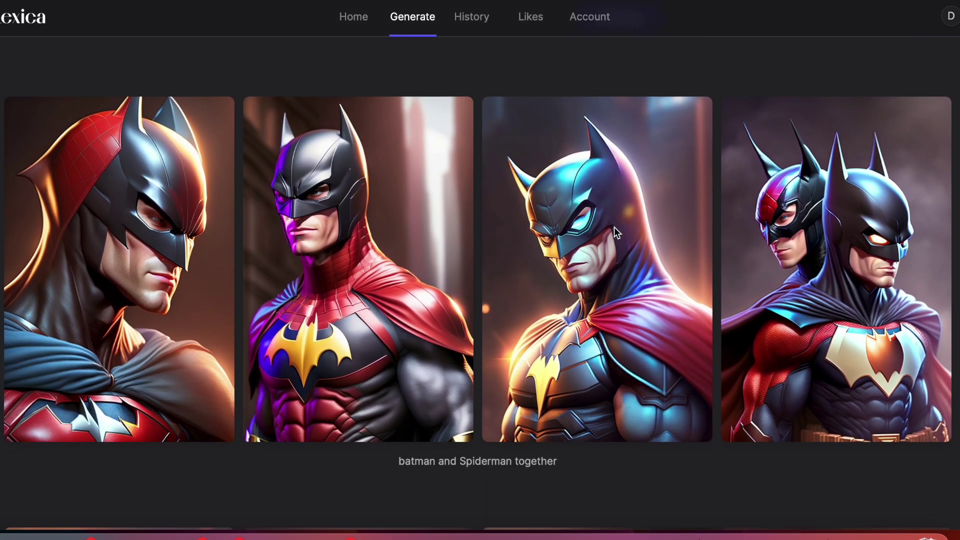
mouse_move(358, 338)
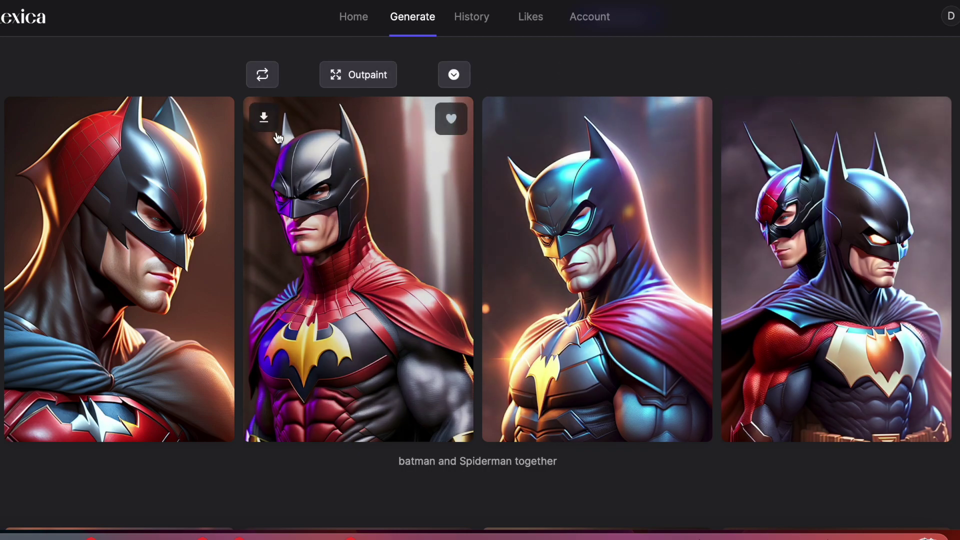
scroll(418, 214, up, 5)
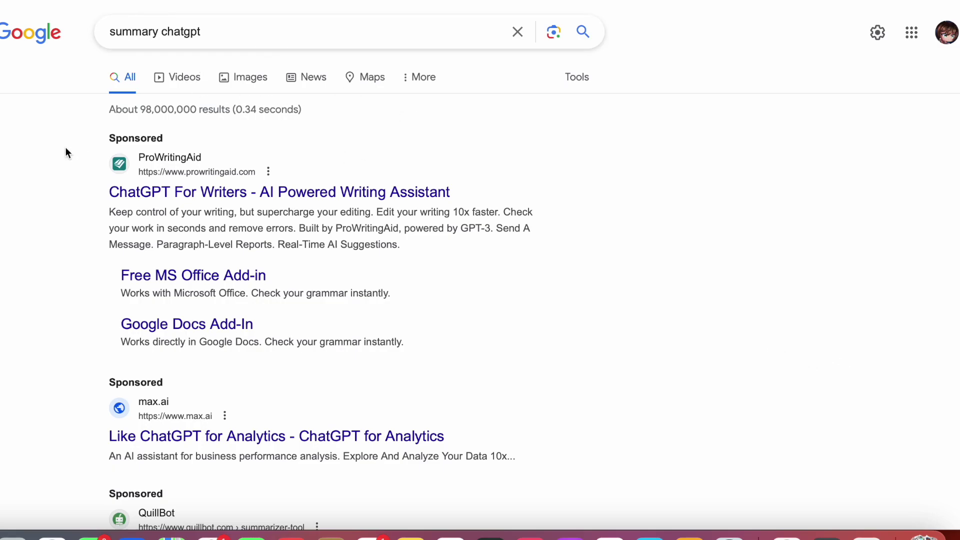
scroll(238, 375, down, 4)
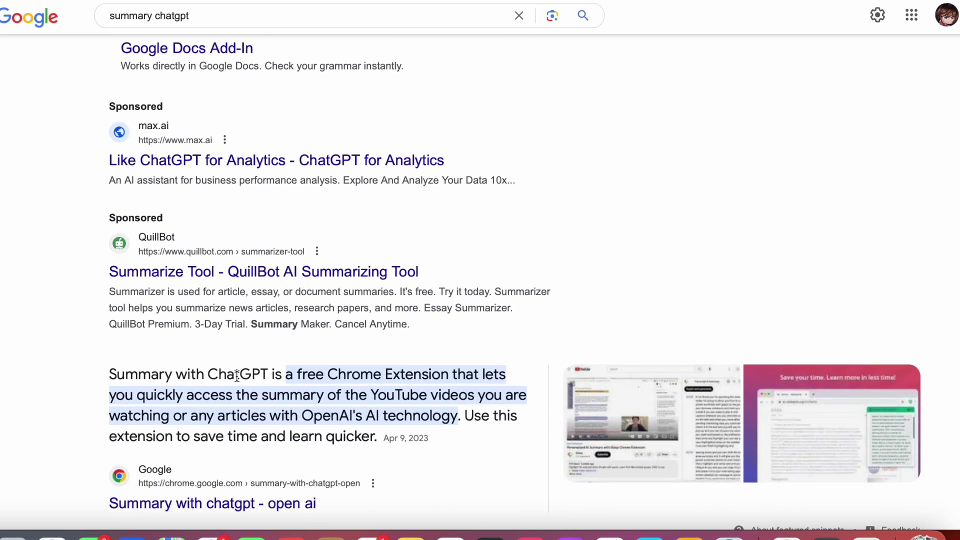
scroll(237, 376, down, 3)
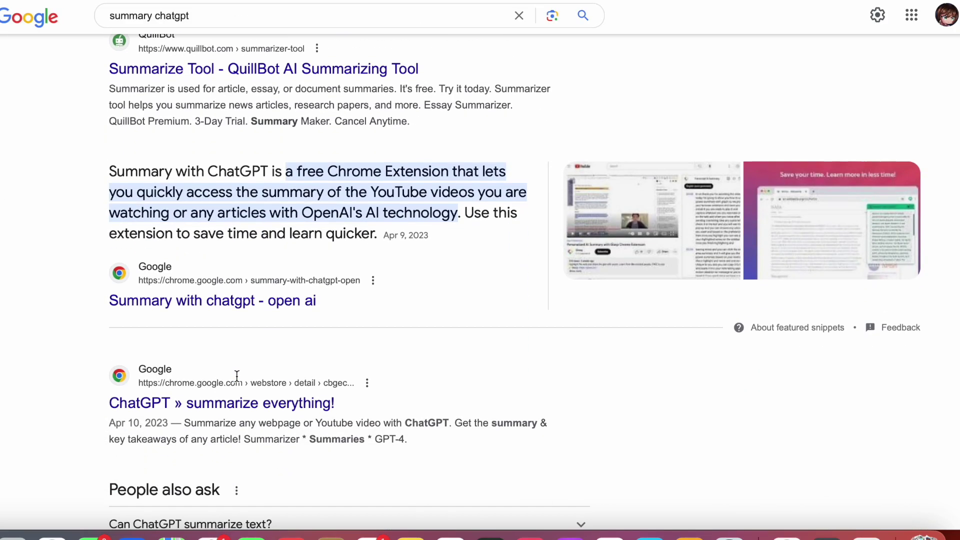
Open the 'Summary with chatgpt - open ai' Chrome Web Store result from Google Search
click(231, 303)
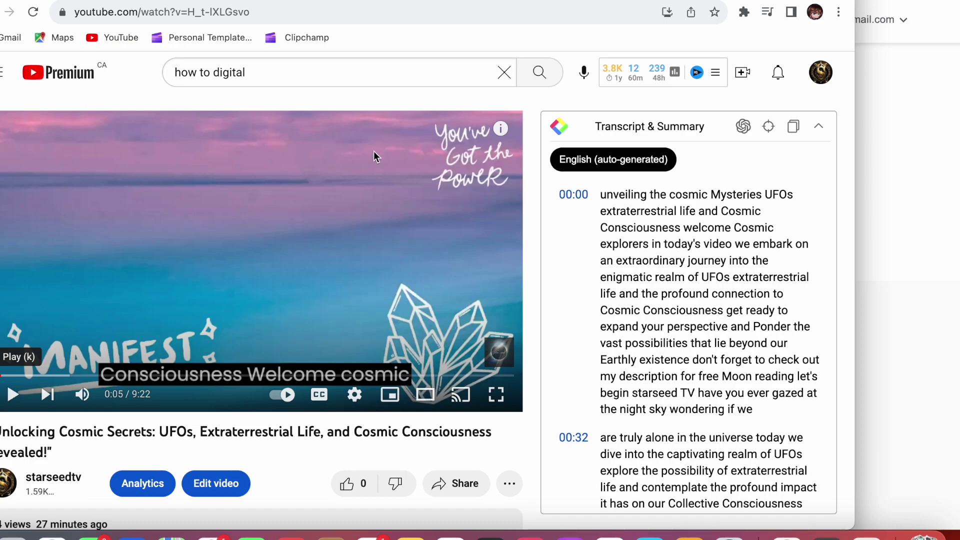
Play the UFO video and pause it at 0:15, collapsing and re-expanding the Transcript & Summary panel
click(817, 126)
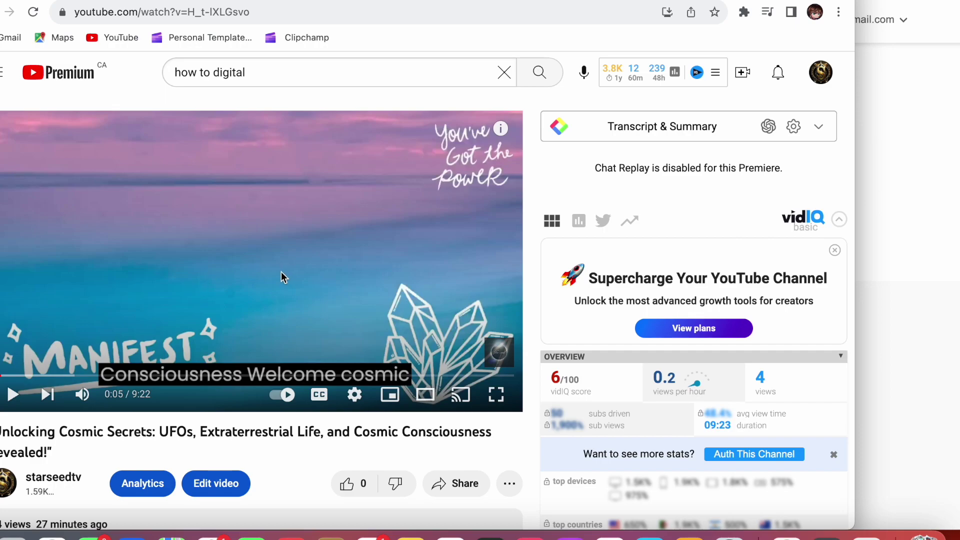
click(12, 394)
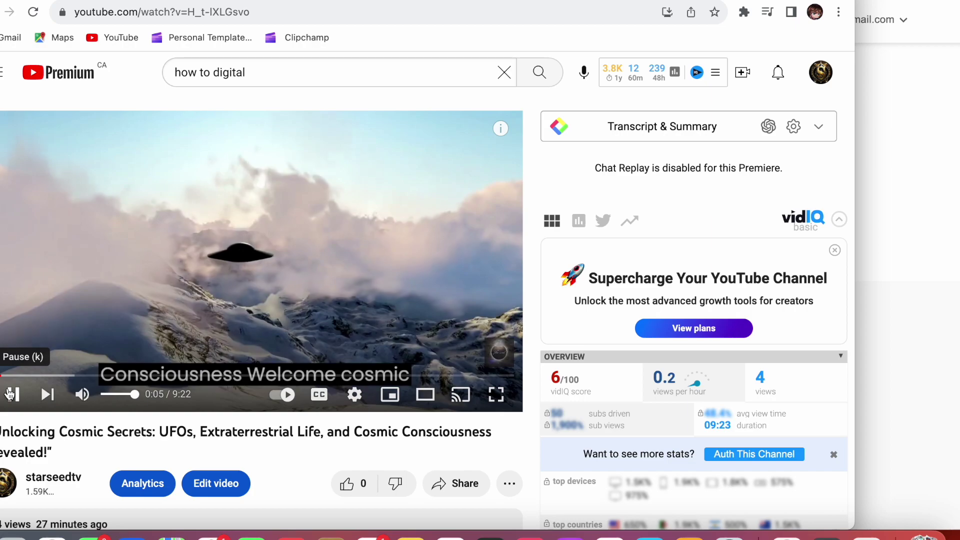
click(12, 393)
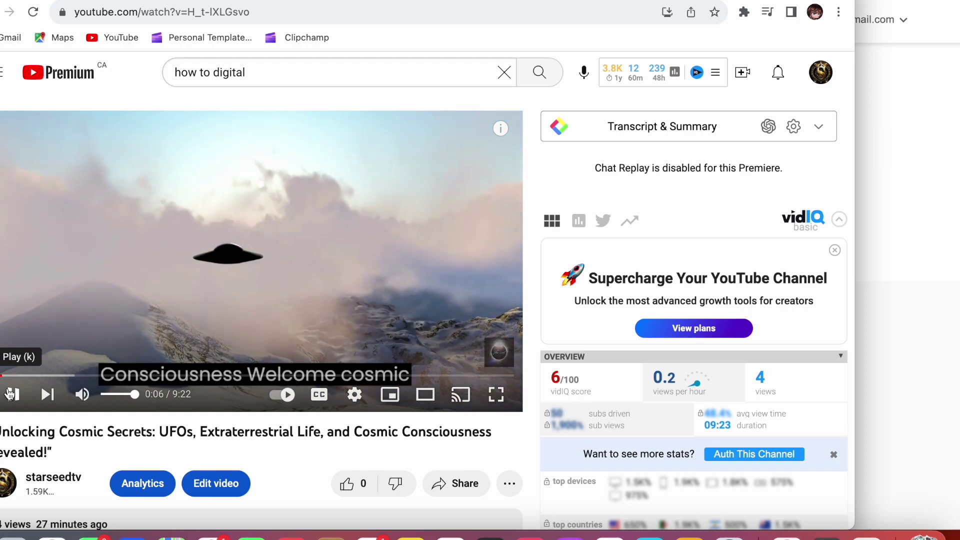
click(819, 126)
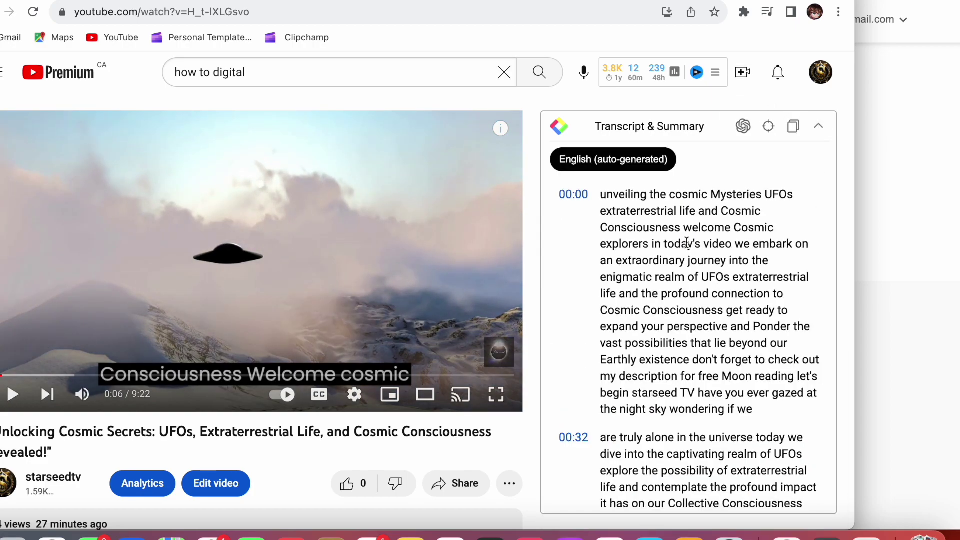
scroll(684, 240, down, 1)
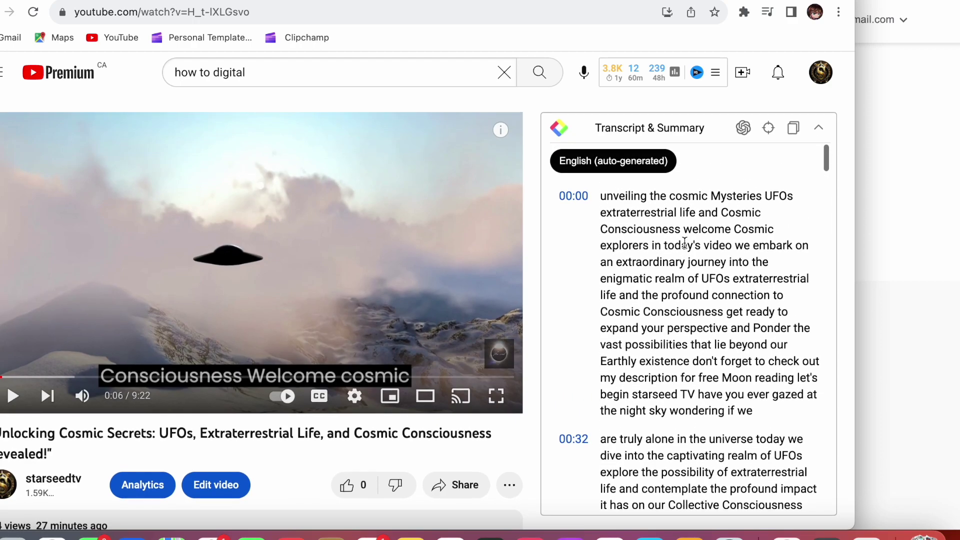
click(13, 394)
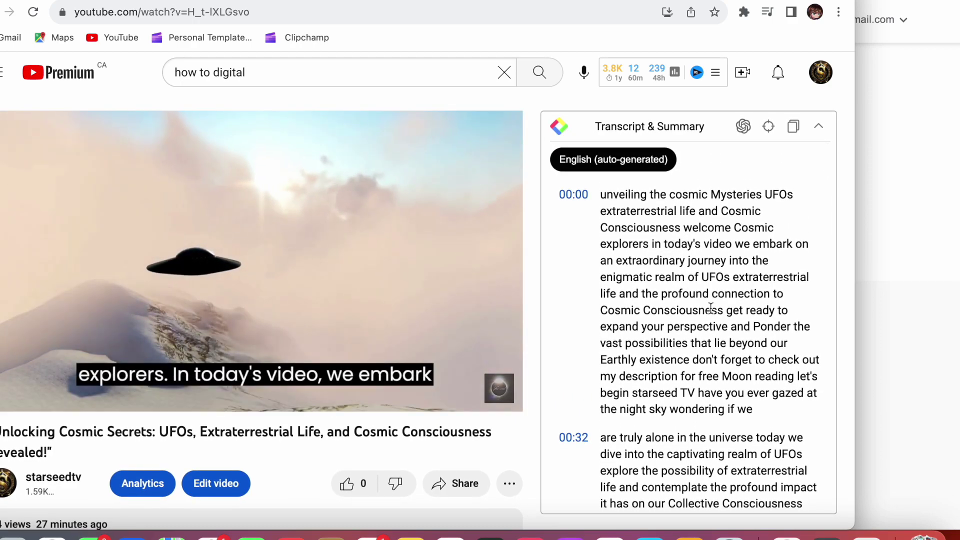
scroll(711, 306, down, 1)
scroll(711, 306, down, 1)
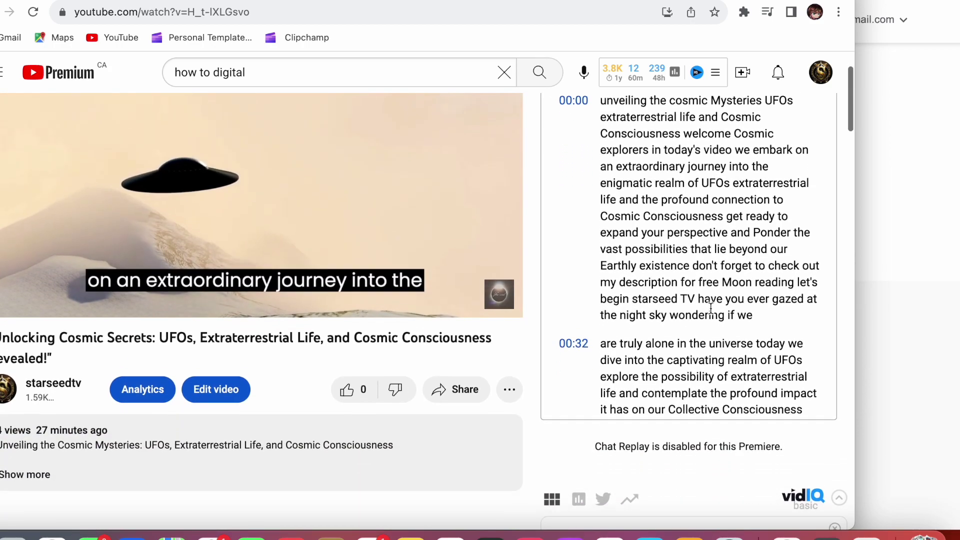
scroll(711, 306, up, 2)
scroll(711, 307, up, 1)
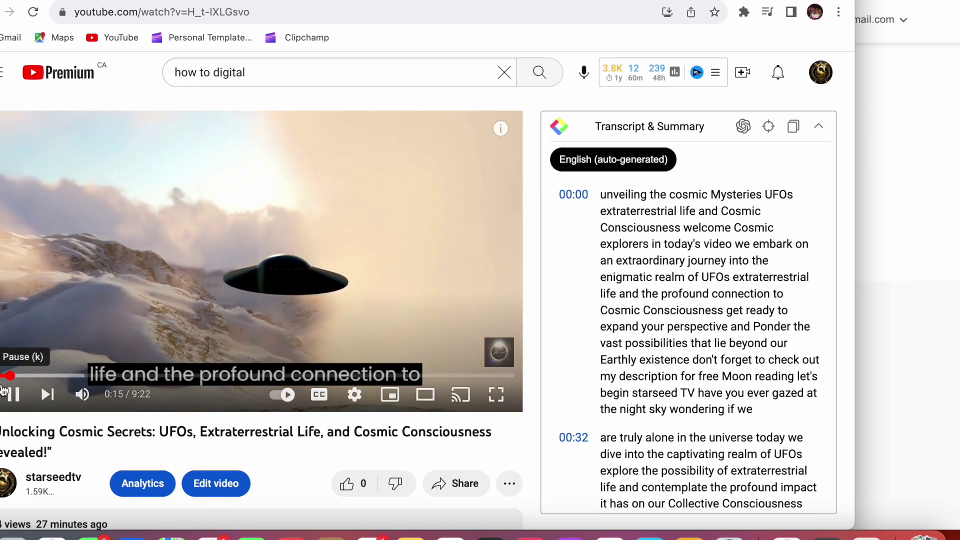
click(58, 380)
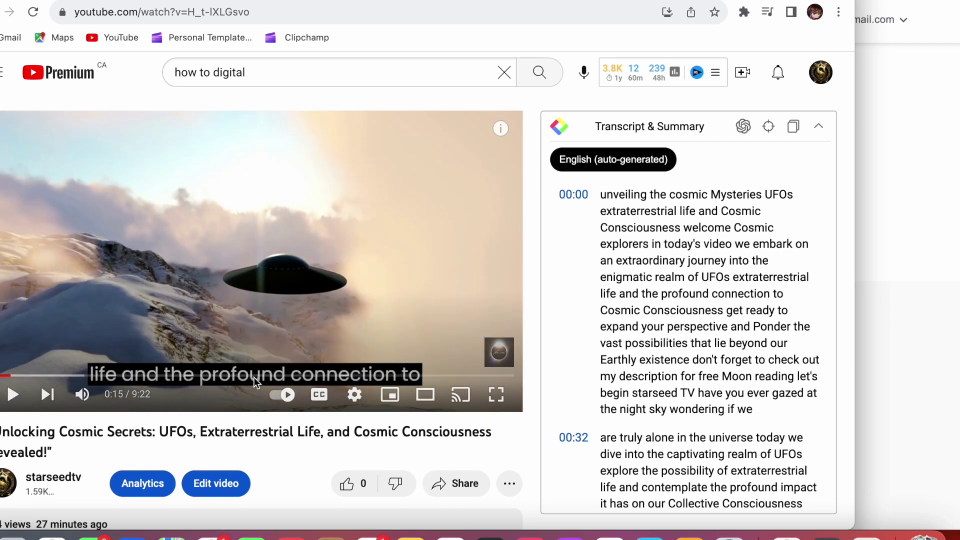
scroll(712, 317, down, 2)
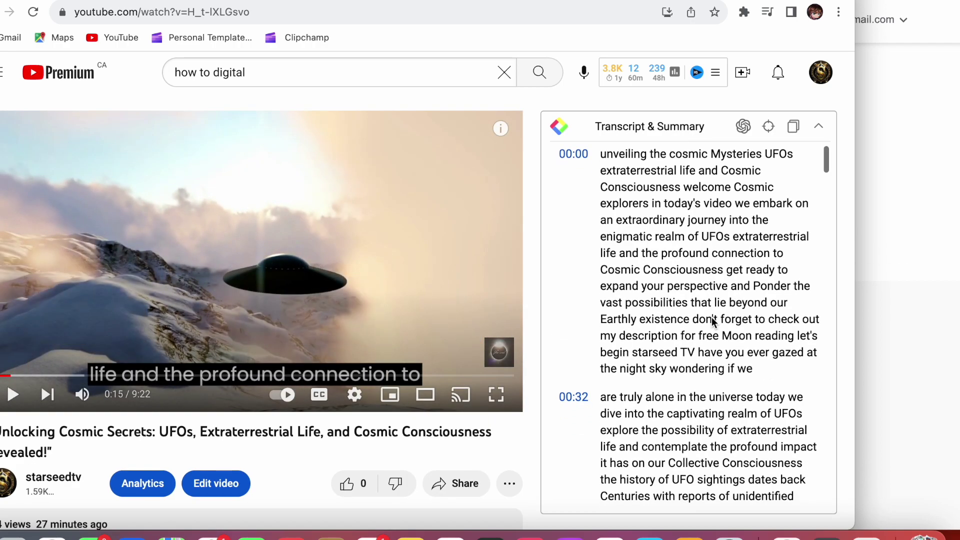
scroll(712, 316, down, 1)
scroll(712, 317, down, 2)
scroll(711, 318, down, 3)
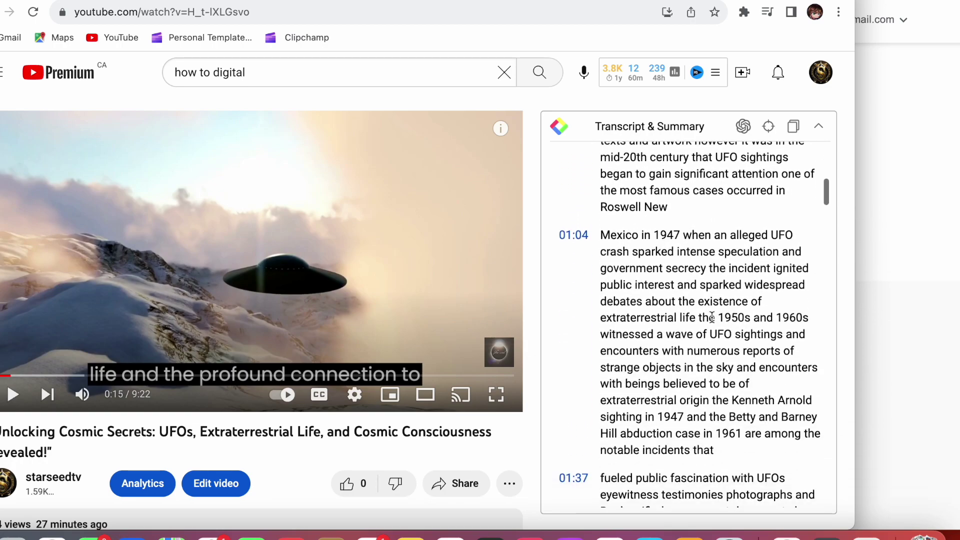
scroll(712, 318, down, 1)
scroll(712, 318, down, 3)
scroll(712, 317, down, 3)
scroll(712, 317, down, 3)
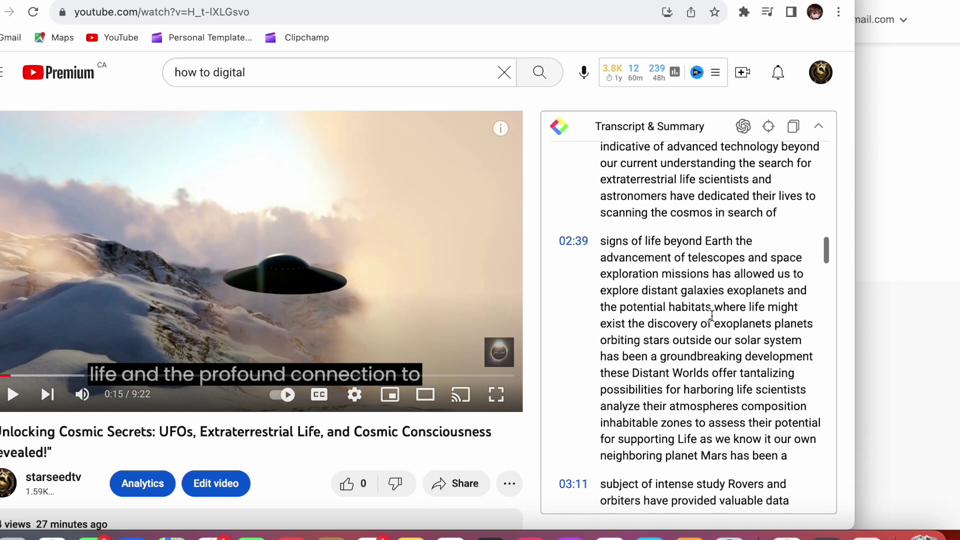
scroll(712, 317, down, 3)
scroll(711, 318, down, 3)
scroll(712, 318, down, 2)
scroll(711, 317, down, 3)
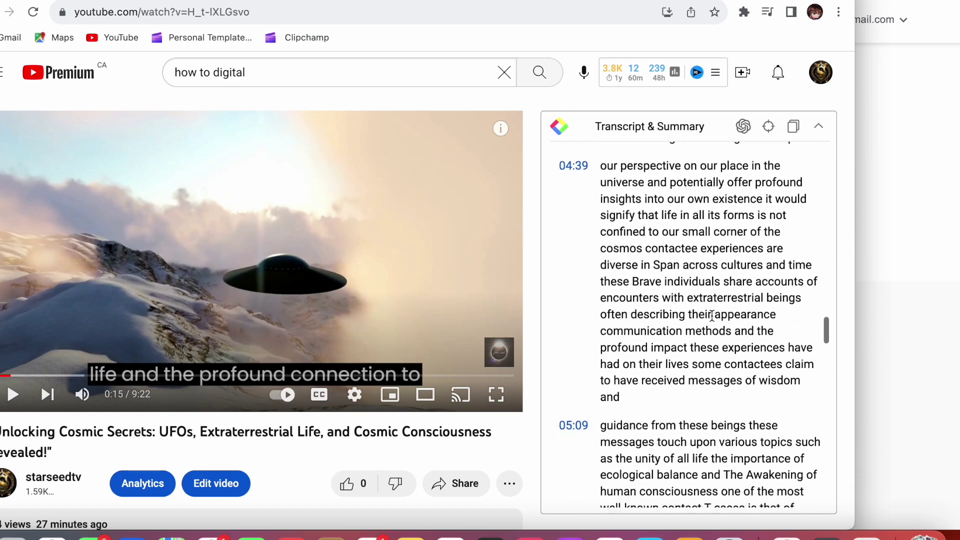
scroll(711, 318, down, 1)
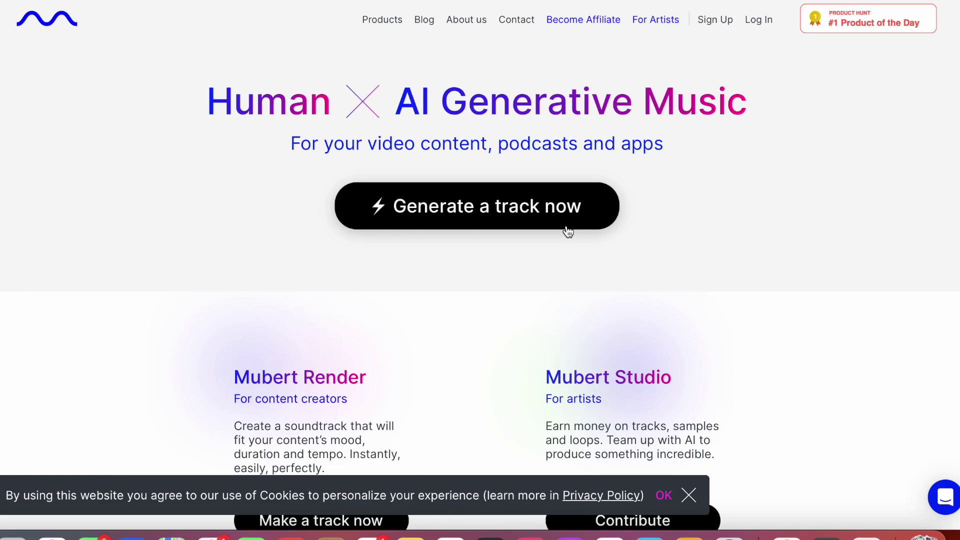
Open Mubert's track generator and add Electro House to the House genre prompt
click(501, 214)
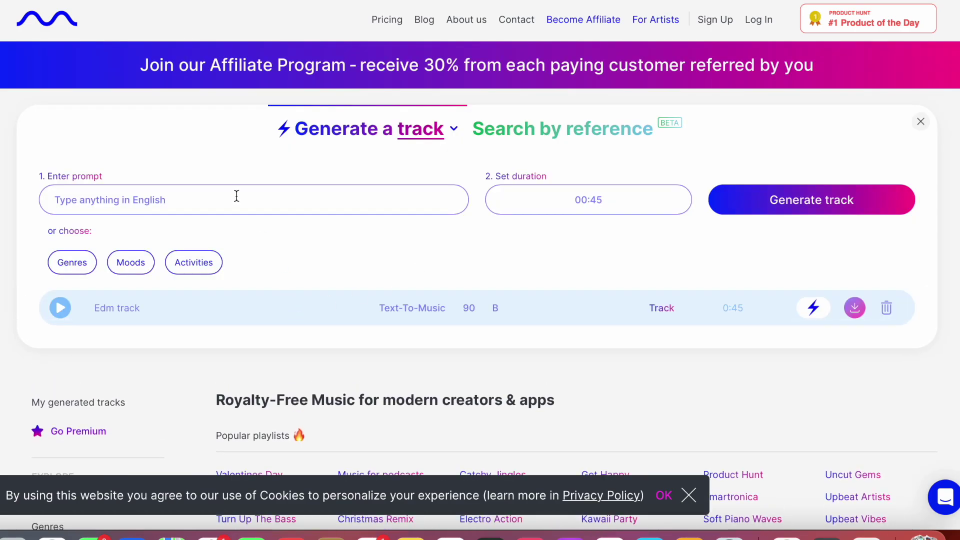
click(72, 262)
scroll(329, 337, down, 3)
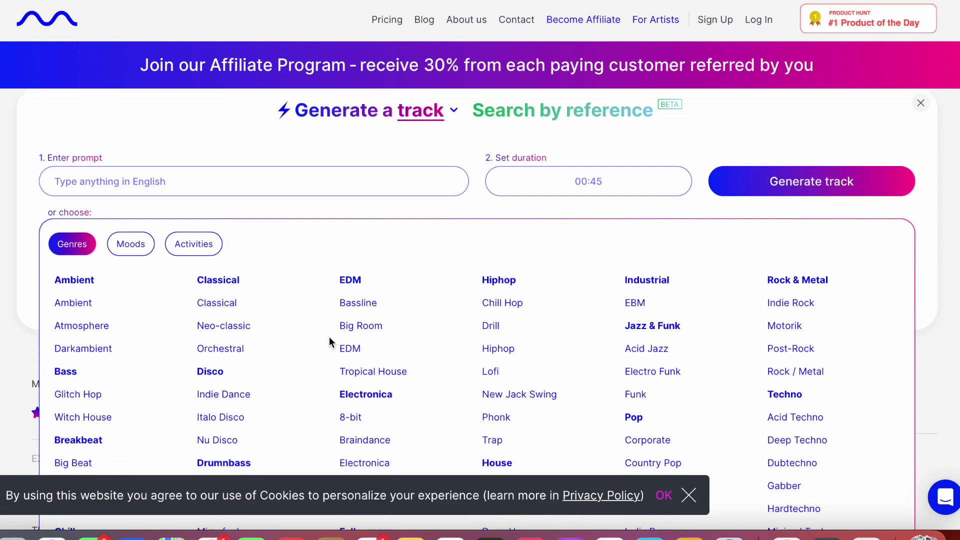
scroll(329, 336, down, 3)
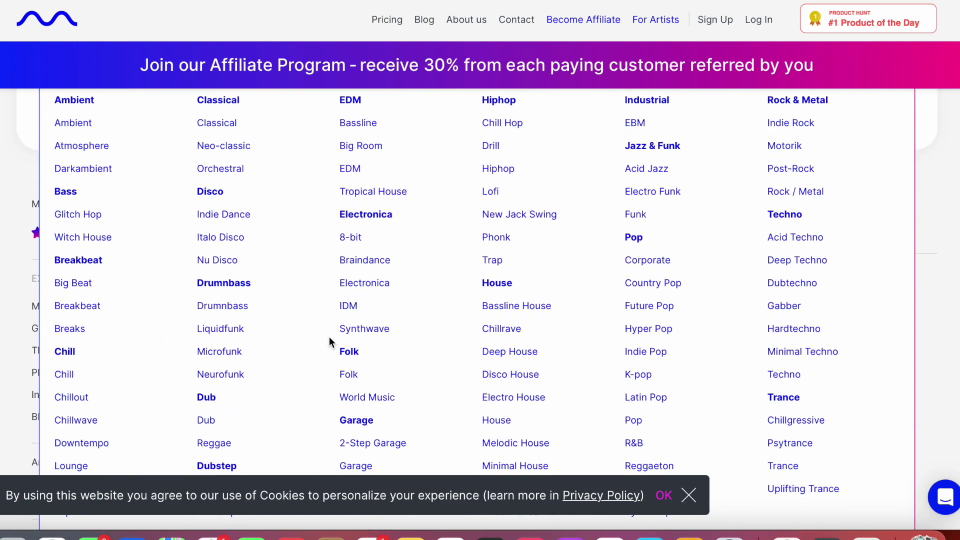
scroll(329, 337, up, 4)
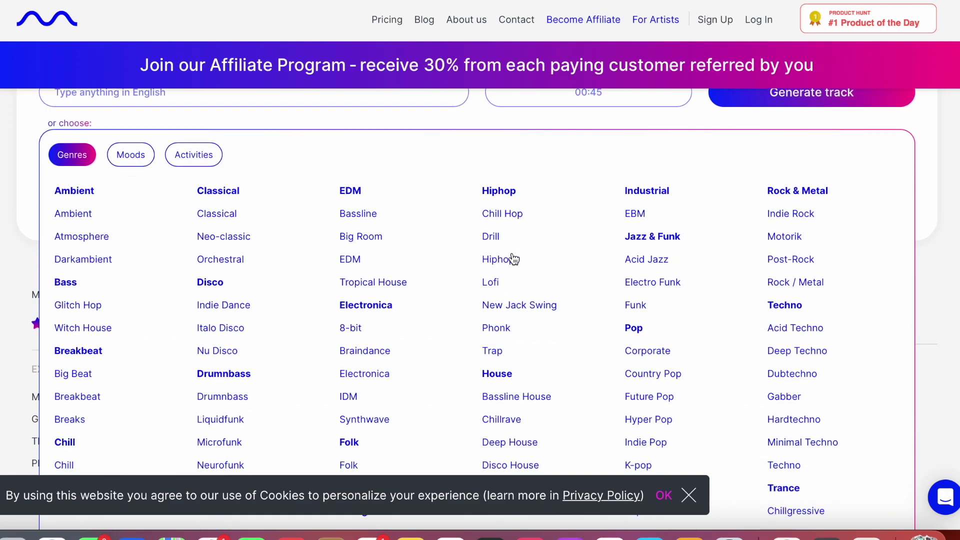
scroll(514, 259, down, 8)
scroll(514, 258, up, 3)
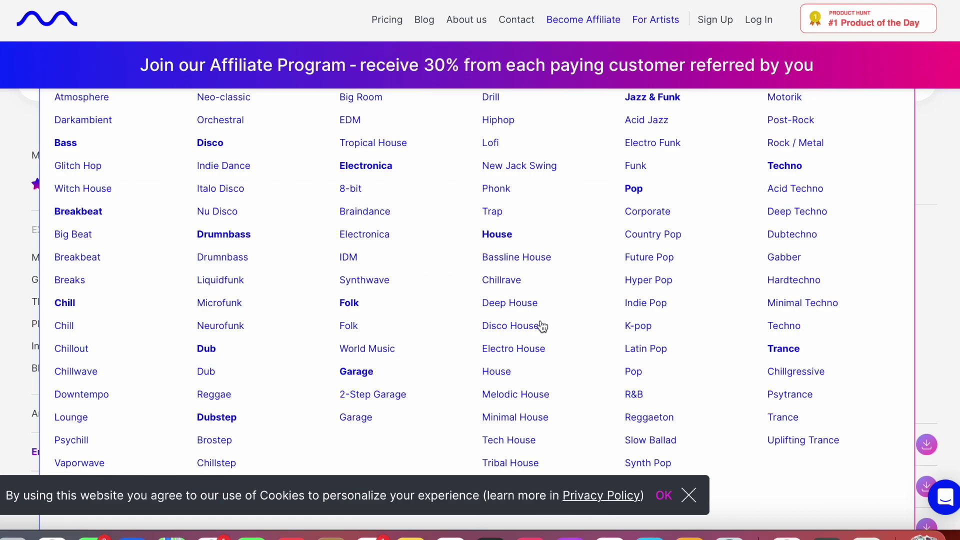
click(534, 349)
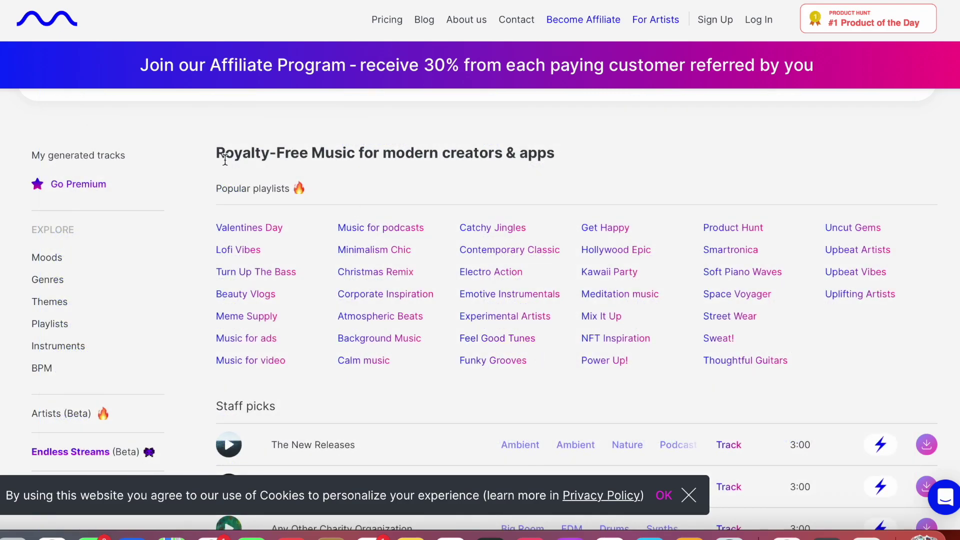
scroll(225, 160, up, 5)
scroll(224, 161, up, 3)
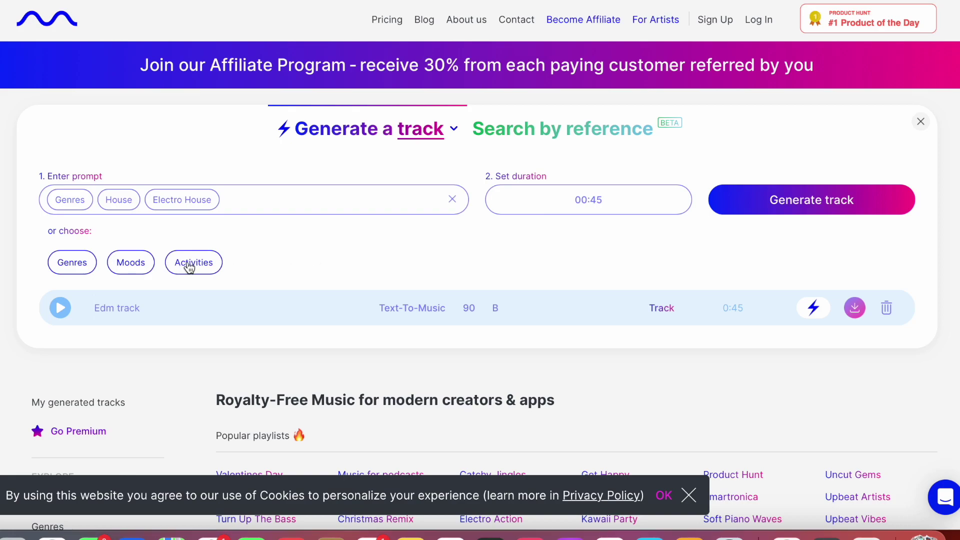
Generate the 45-second House/Electro House track at 125 BPM and start playing it
click(773, 207)
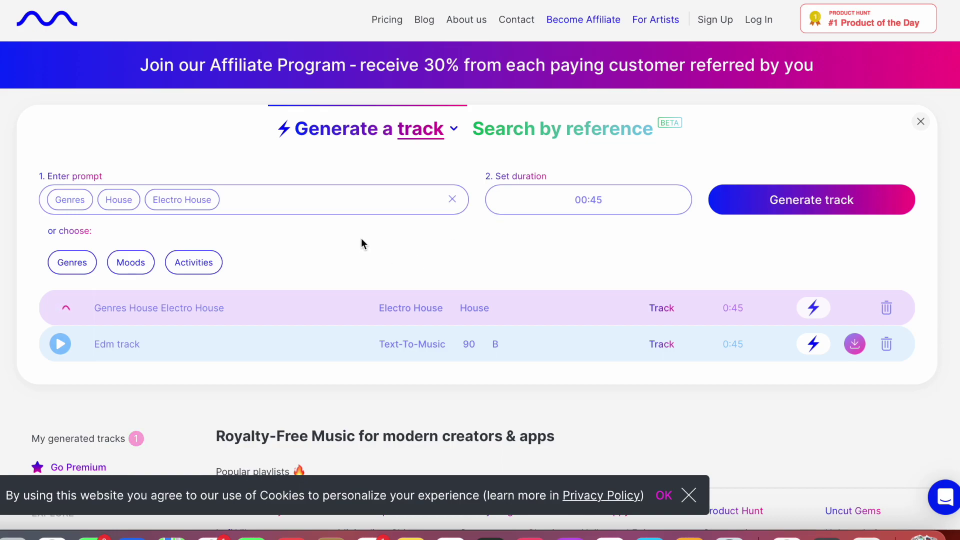
click(688, 495)
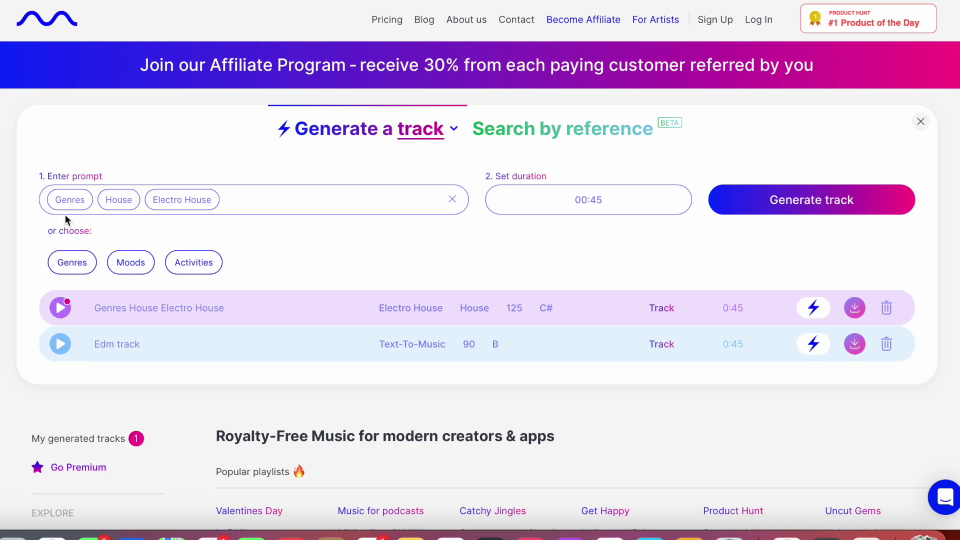
click(59, 307)
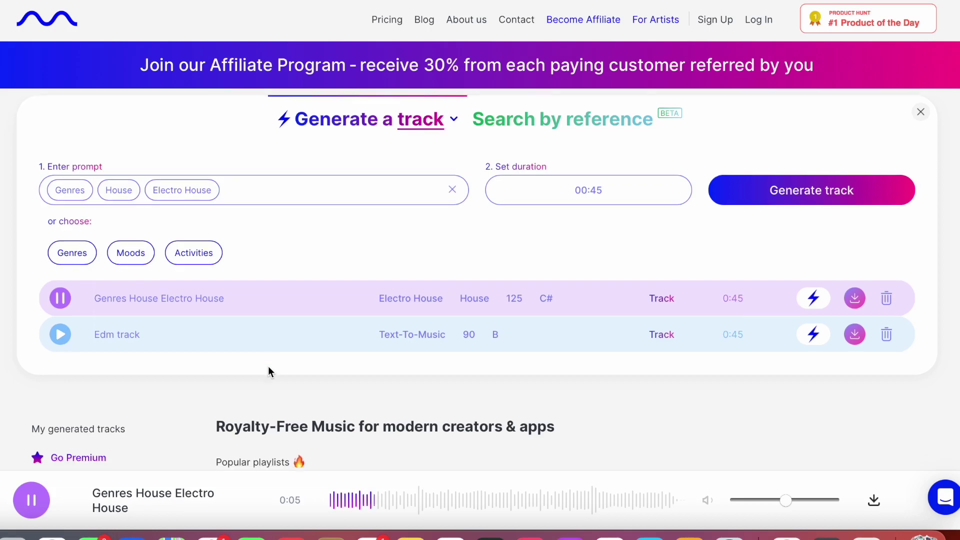
scroll(268, 366, down, 3)
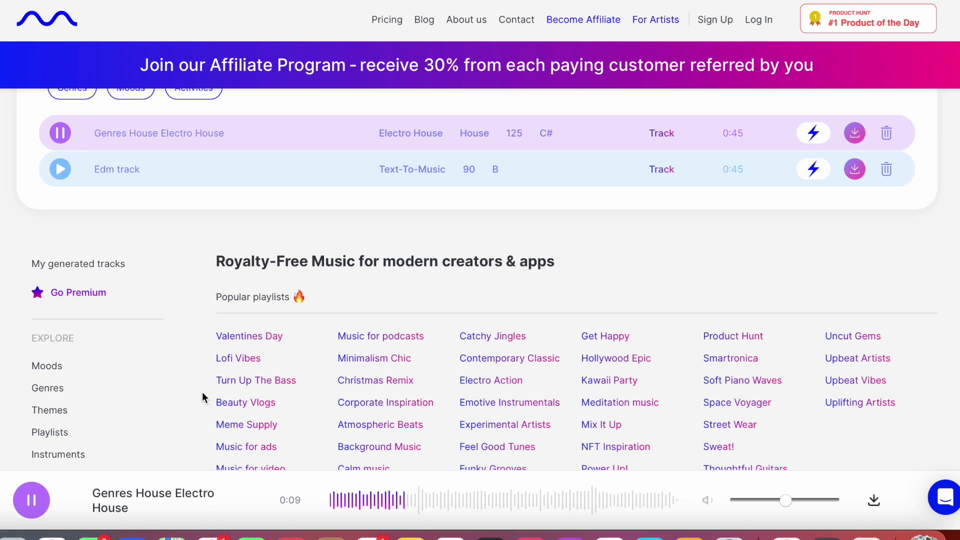
Pause, resume and rewind the track, stop at 0:16, then view the premium pricing plans
click(32, 500)
click(34, 500)
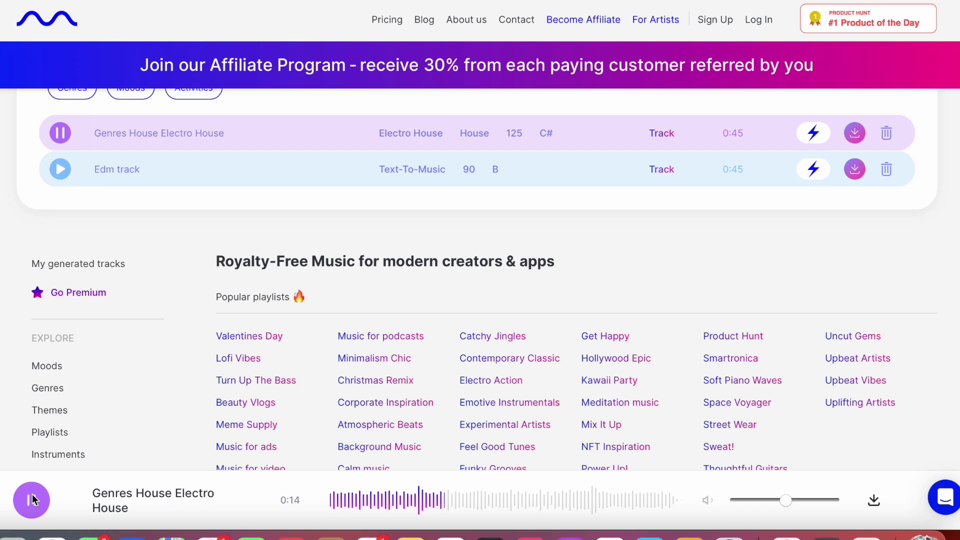
click(420, 502)
click(405, 507)
click(39, 492)
click(79, 293)
scroll(379, 274, down, 1)
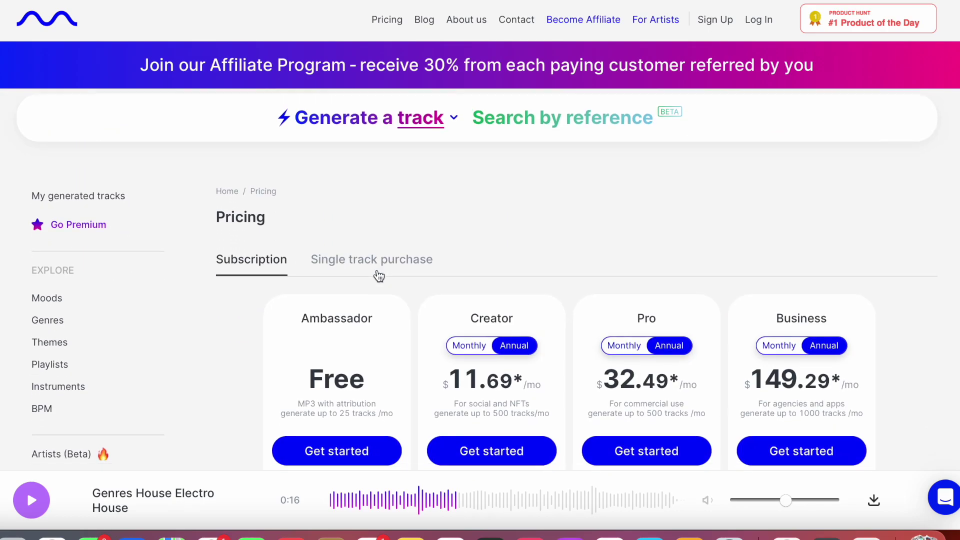
scroll(377, 270, down, 4)
scroll(377, 271, up, 2)
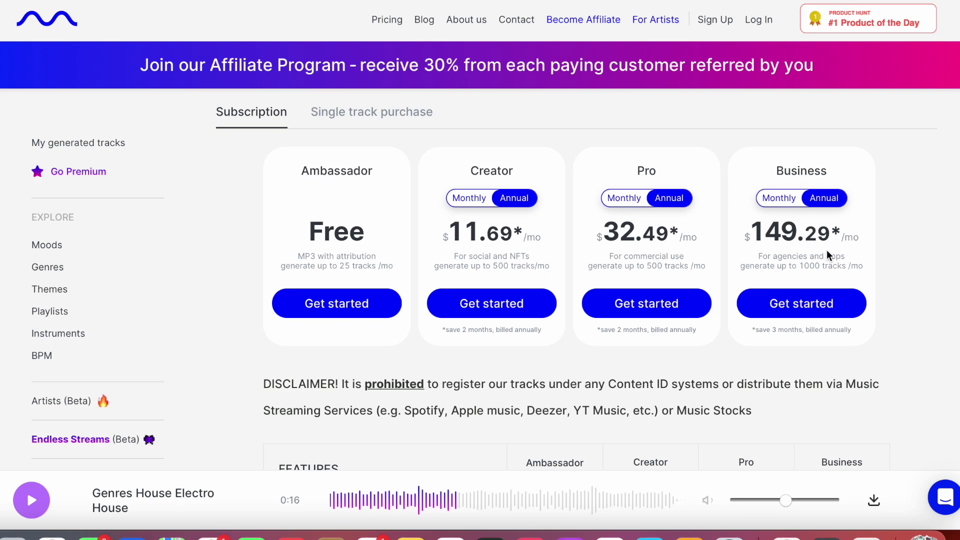
scroll(826, 250, up, 3)
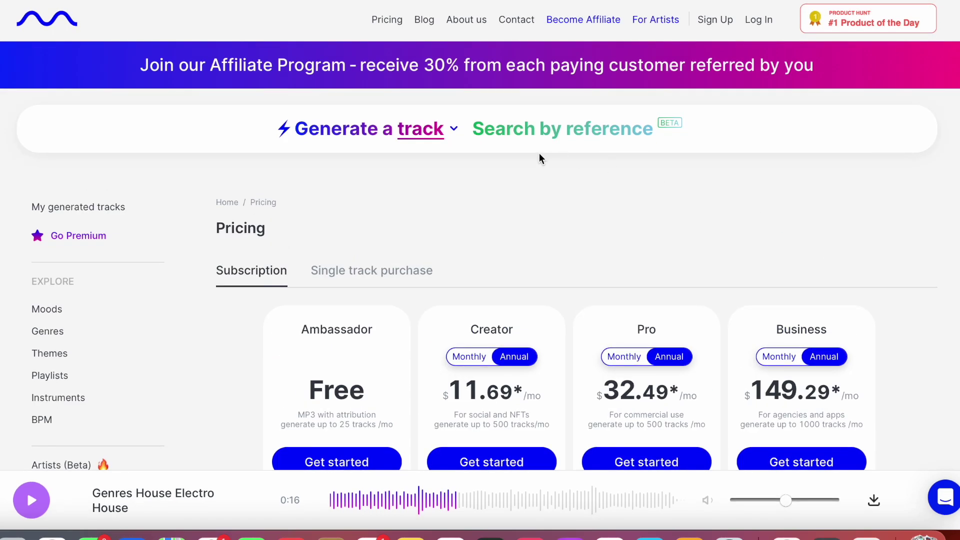